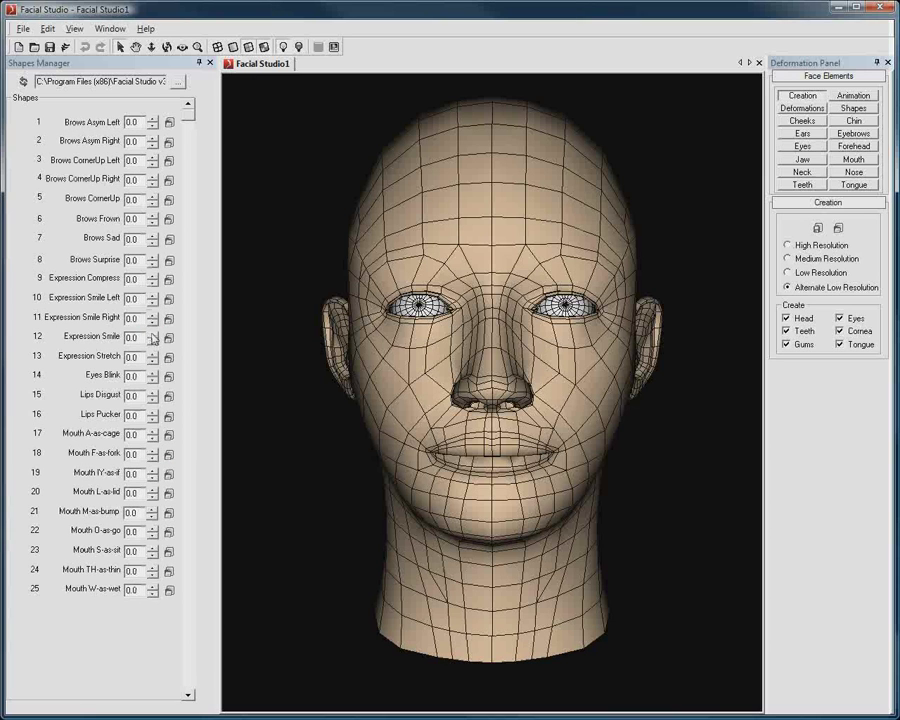
Step: Preview the Expression Smile, Expression Smile Left, Mouth A-as-cage and Mouth M-as-bump shapes on the default head
{"action": "left_click_drag", "start_coordinate": [152, 334], "coordinate": [130, 501]}
{"action": "left_click_drag", "start_coordinate": [151, 295], "coordinate": [132, 548]}
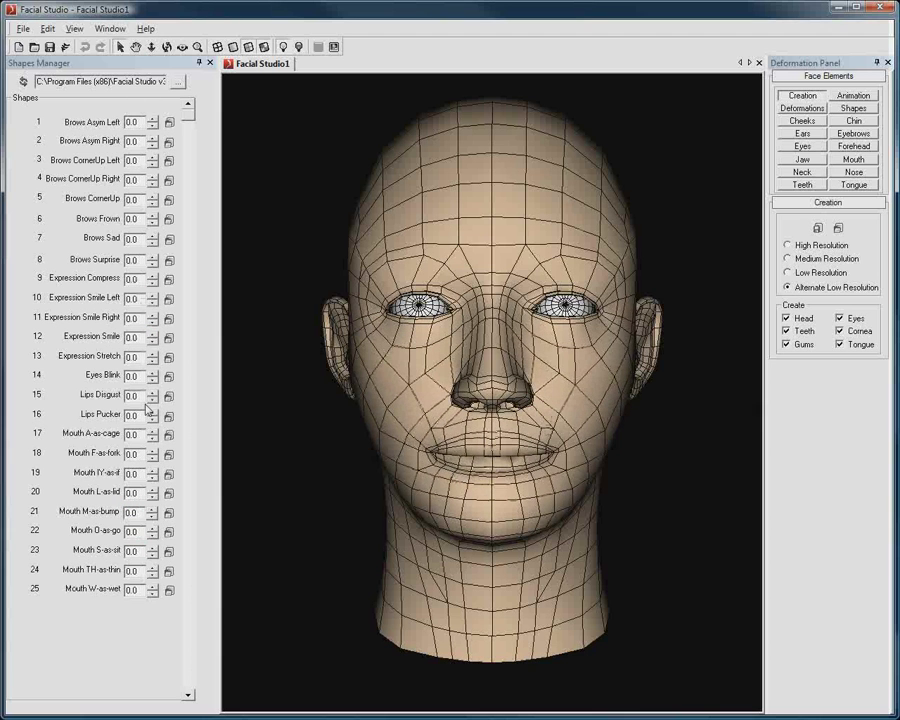
{"action": "left_click", "coordinate": [153, 429]}
{"action": "left_click_drag", "start_coordinate": [155, 430], "coordinate": [147, 646]}
{"action": "left_click", "coordinate": [155, 512]}
{"action": "left_click_drag", "start_coordinate": [157, 512], "coordinate": [172, 626]}
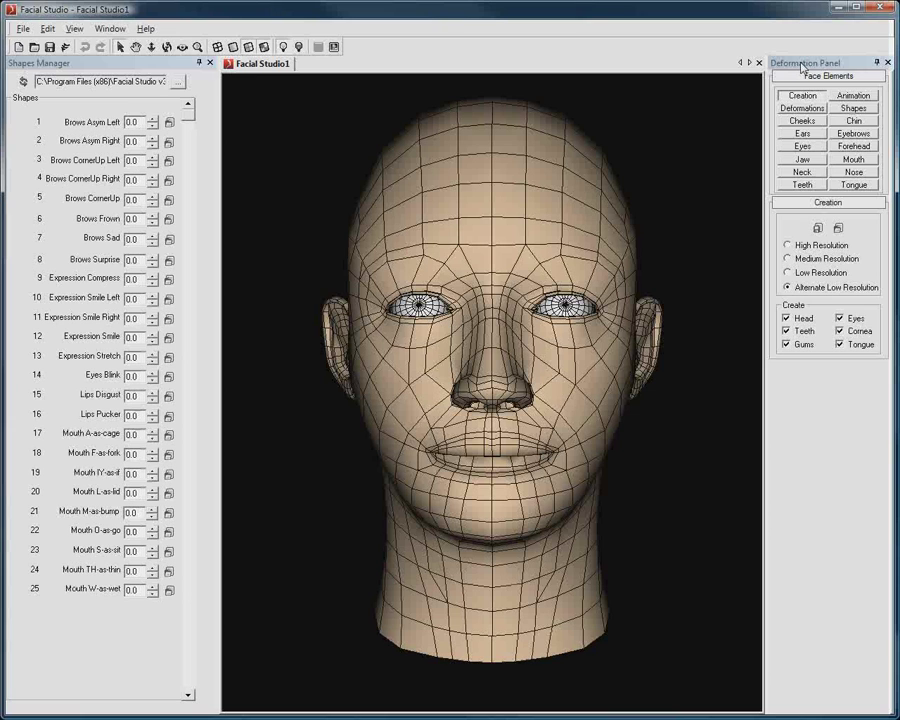
Step: Randomize the shape of all face elements on the default head several times
{"action": "left_click", "coordinate": [853, 108]}
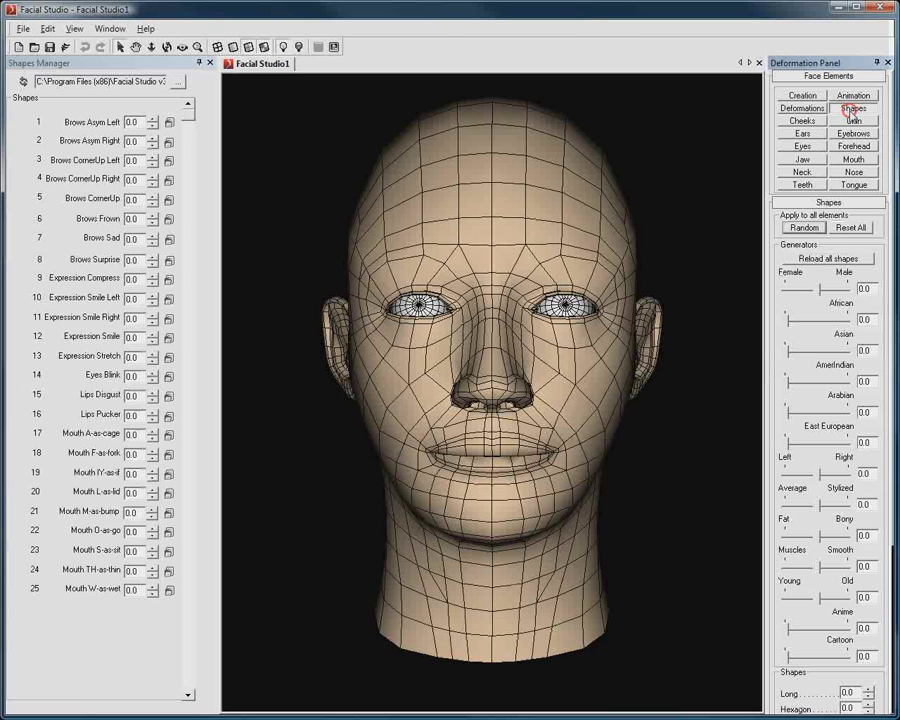
{"action": "left_click", "coordinate": [806, 228]}
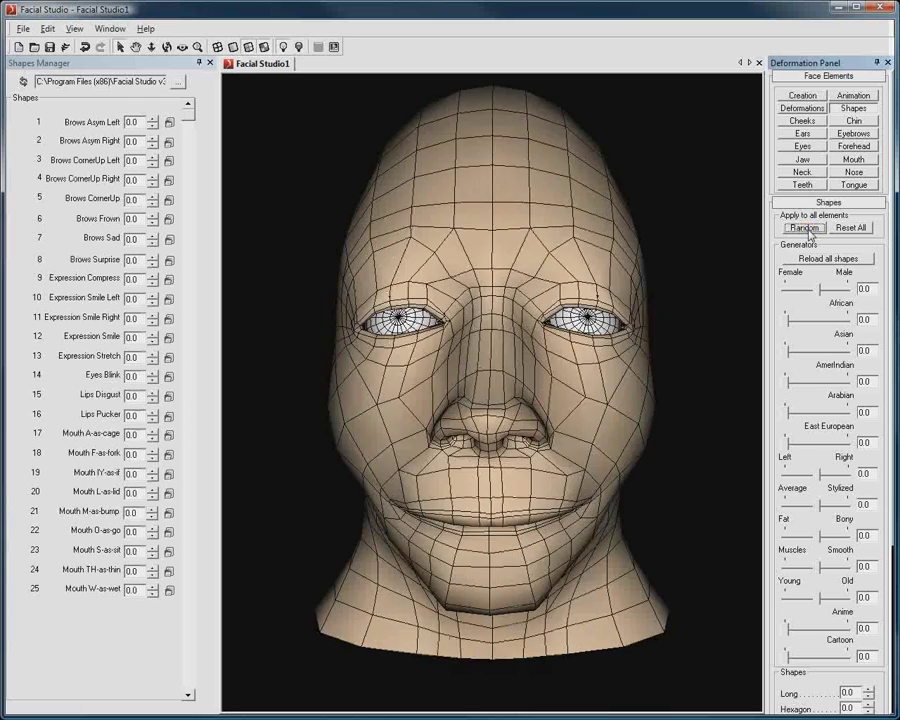
{"action": "left_click", "coordinate": [806, 228]}
{"action": "left_click", "coordinate": [806, 228]}
{"action": "left_click", "coordinate": [808, 229]}
{"action": "left_click", "coordinate": [808, 229]}
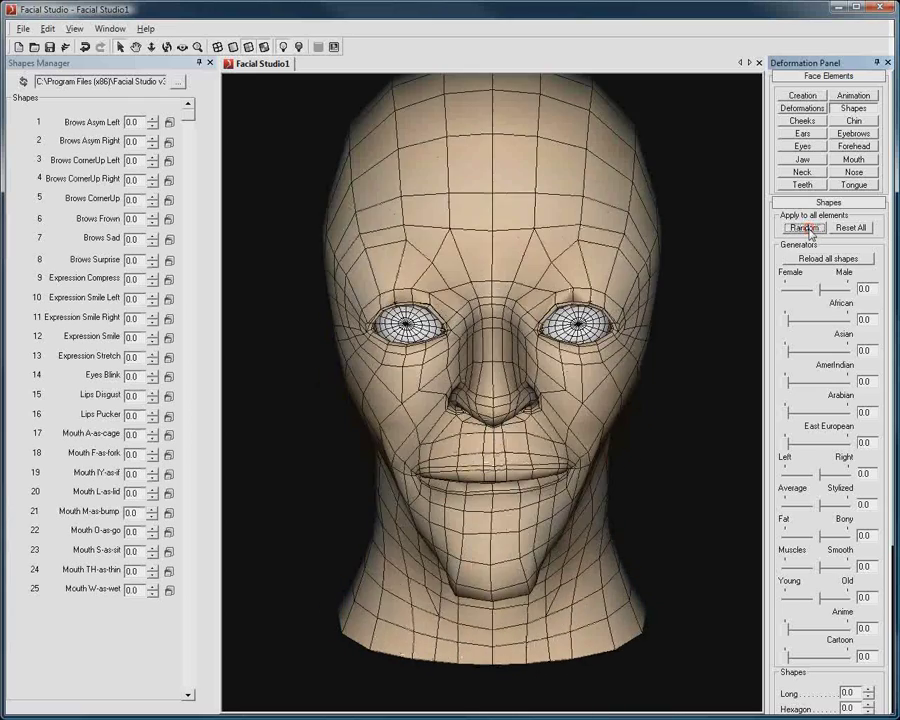
{"action": "left_click", "coordinate": [808, 229]}
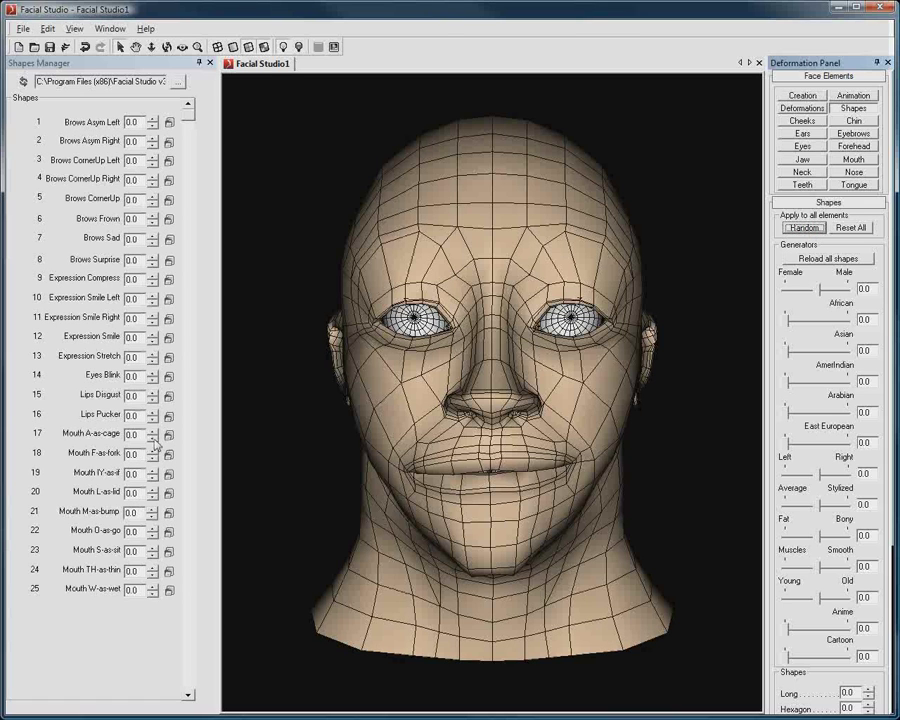
Step: Preview Mouth A-as-cage on the randomized head, and reset all face elements
{"action": "left_click_drag", "start_coordinate": [153, 437], "coordinate": [121, 605]}
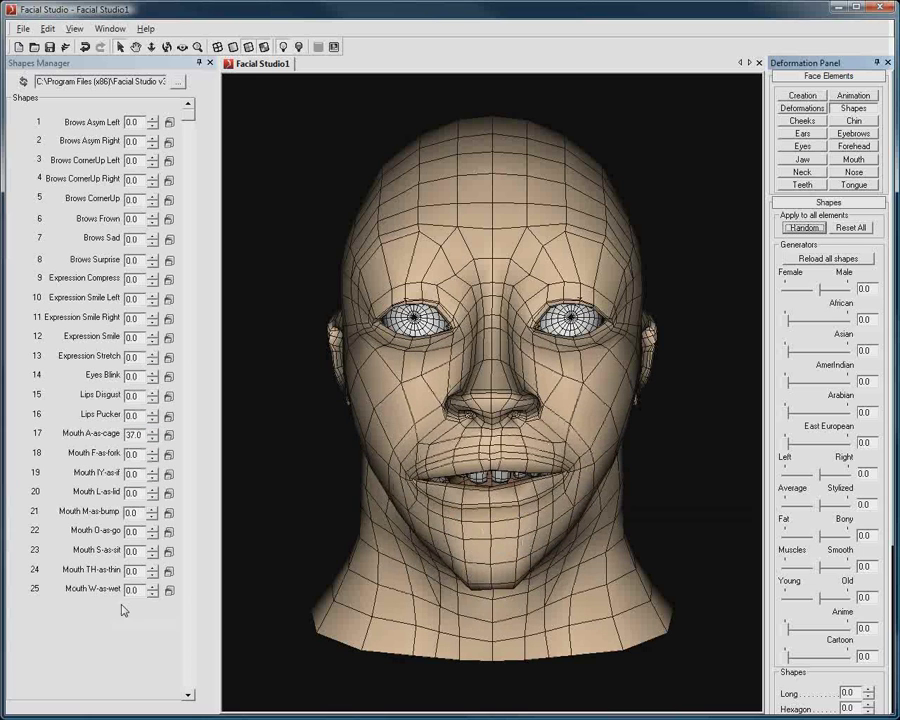
{"action": "left_click", "coordinate": [866, 231]}
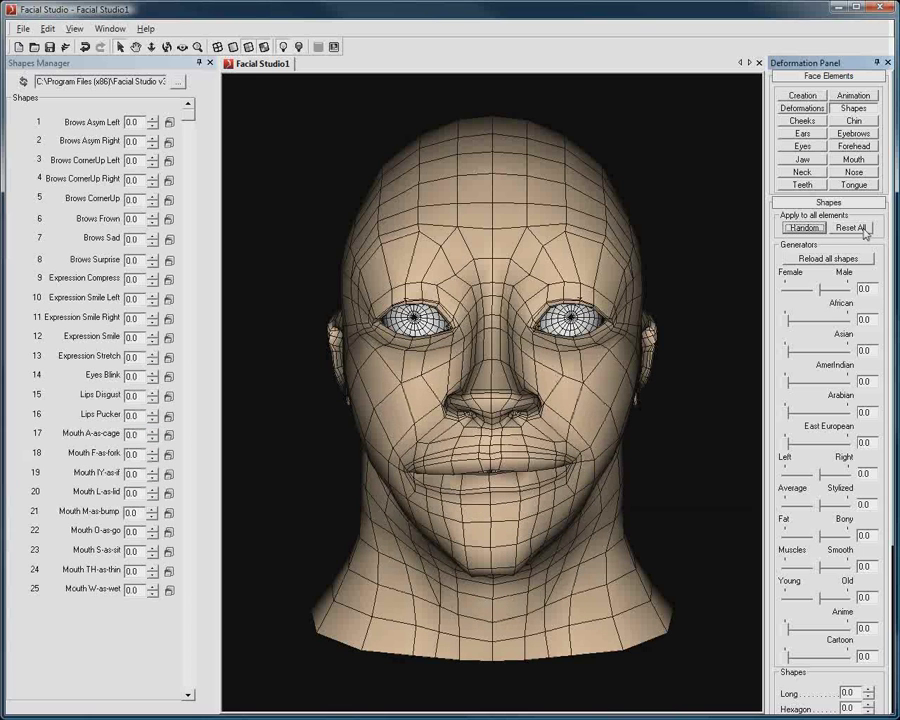
{"action": "left_click", "coordinate": [864, 229]}
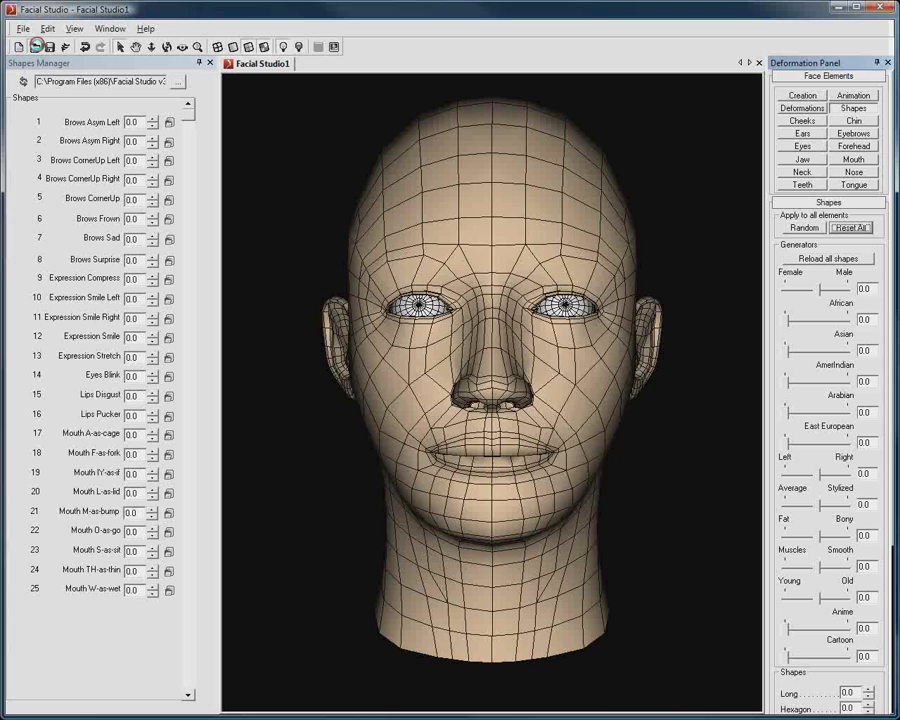
Step: Open the head file male03.fs and preview the Mouth O-as-go shape on it
{"action": "left_click", "coordinate": [34, 46]}
{"action": "double_click", "coordinate": [370, 339]}
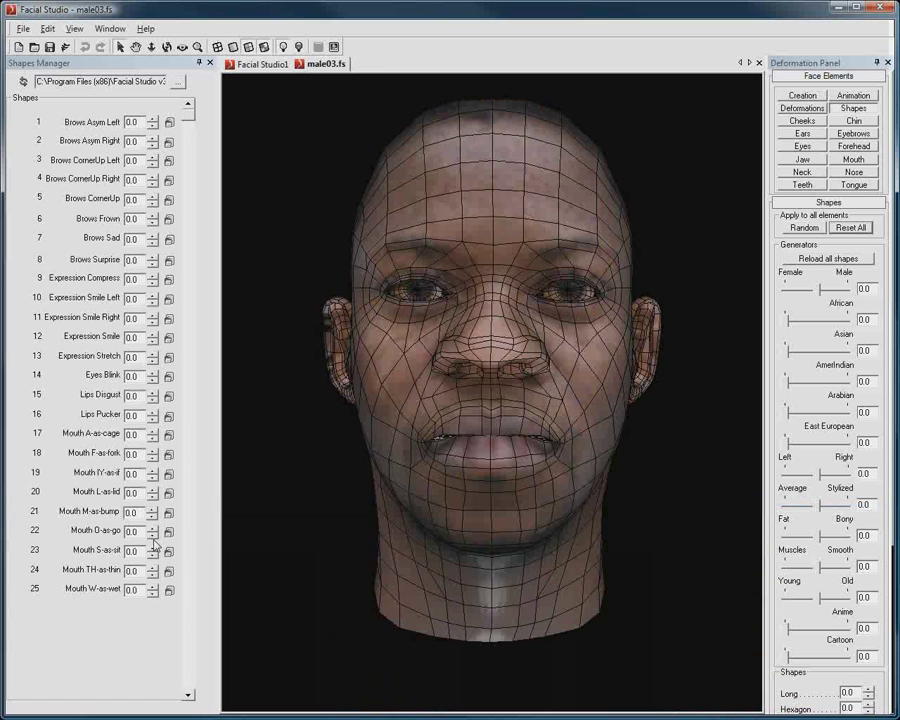
{"action": "left_click_drag", "start_coordinate": [152, 531], "coordinate": [132, 668]}
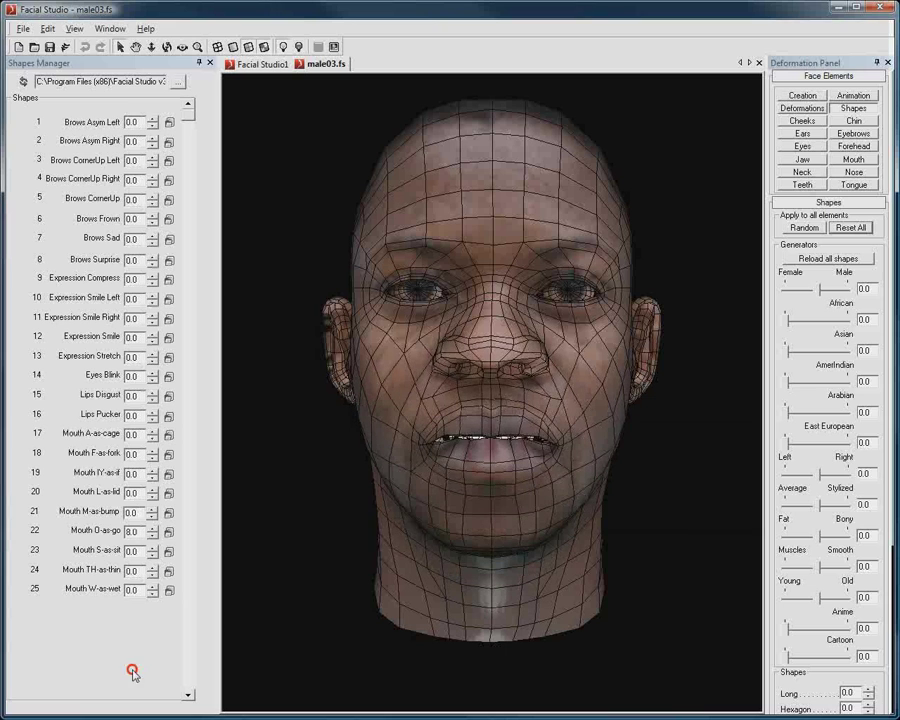
Step: Examine the folder path of the shapes, and switch to the file manager to view the ShapesManager folder in a narrower window
{"action": "left_click", "coordinate": [112, 80]}
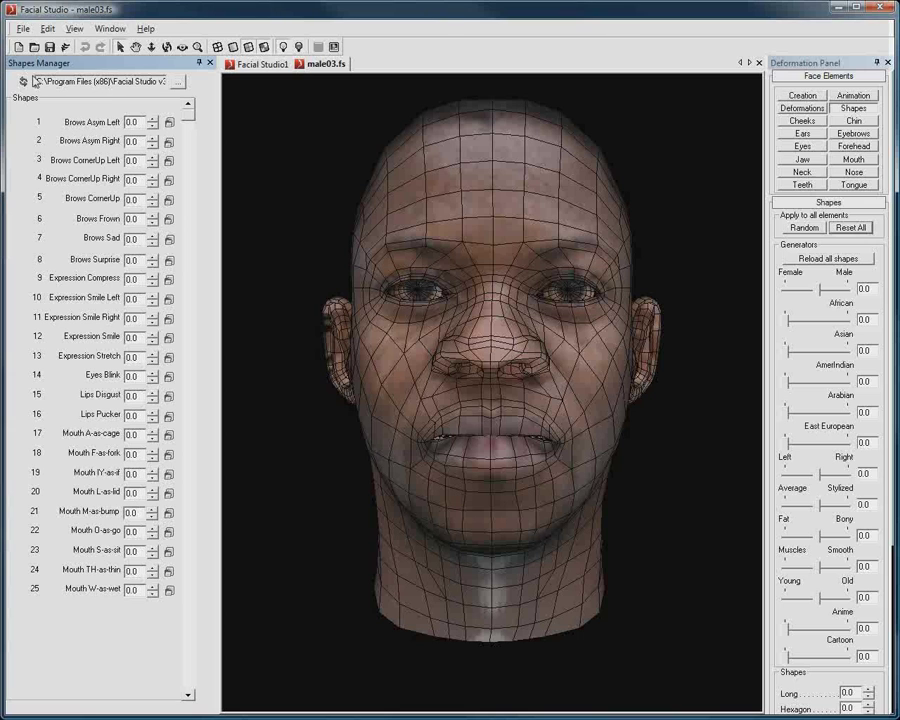
{"action": "left_click_drag", "start_coordinate": [56, 81], "coordinate": [203, 80]}
{"action": "left_click", "coordinate": [111, 81]}
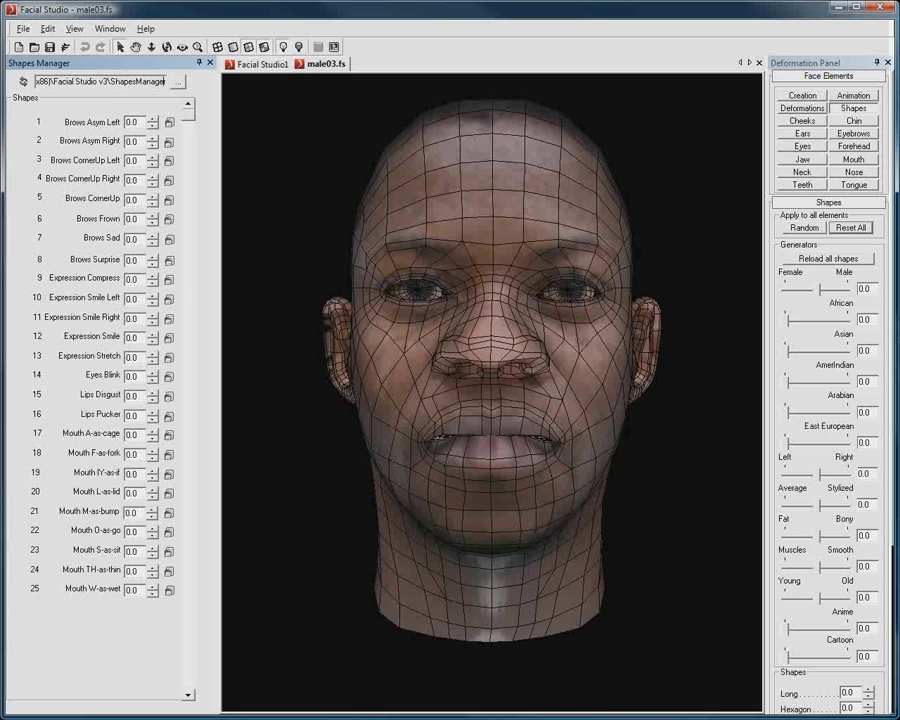
{"action": "key", "text": "alt+Tab"}
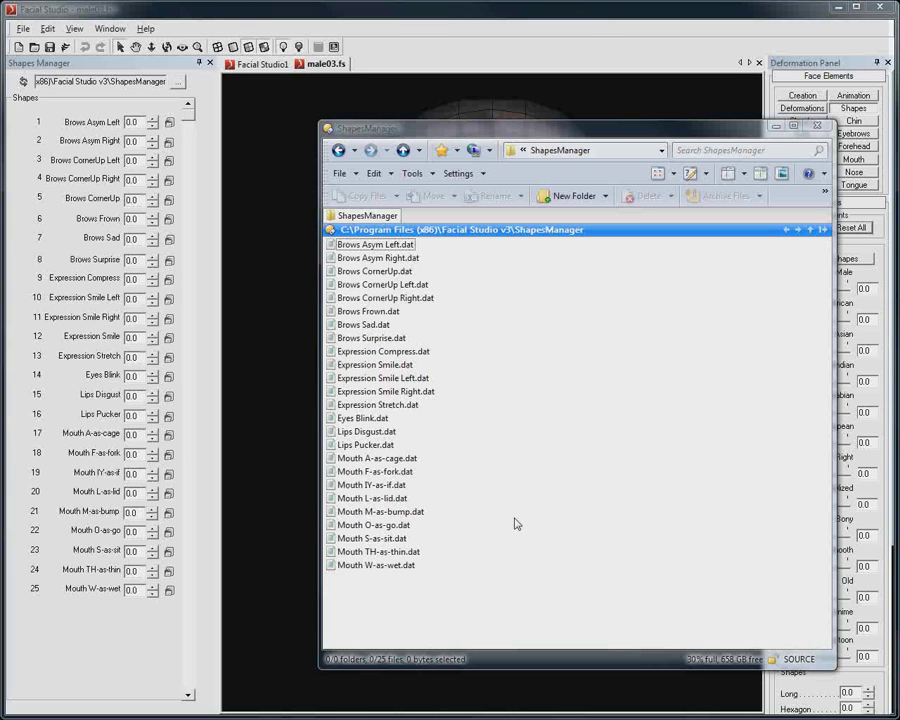
{"action": "left_click_drag", "start_coordinate": [834, 300], "coordinate": [652, 300]}
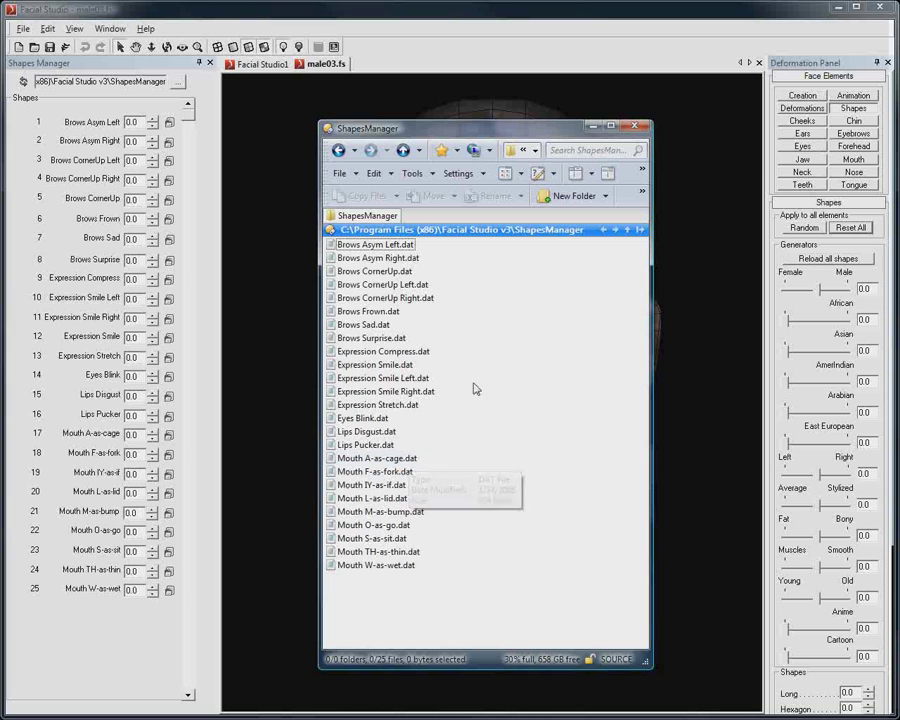
Step: Open Eyes Blink.dat in Notepad, review its deformation sections and eyelid values, and return to Facial Studio
{"action": "left_click", "coordinate": [366, 418]}
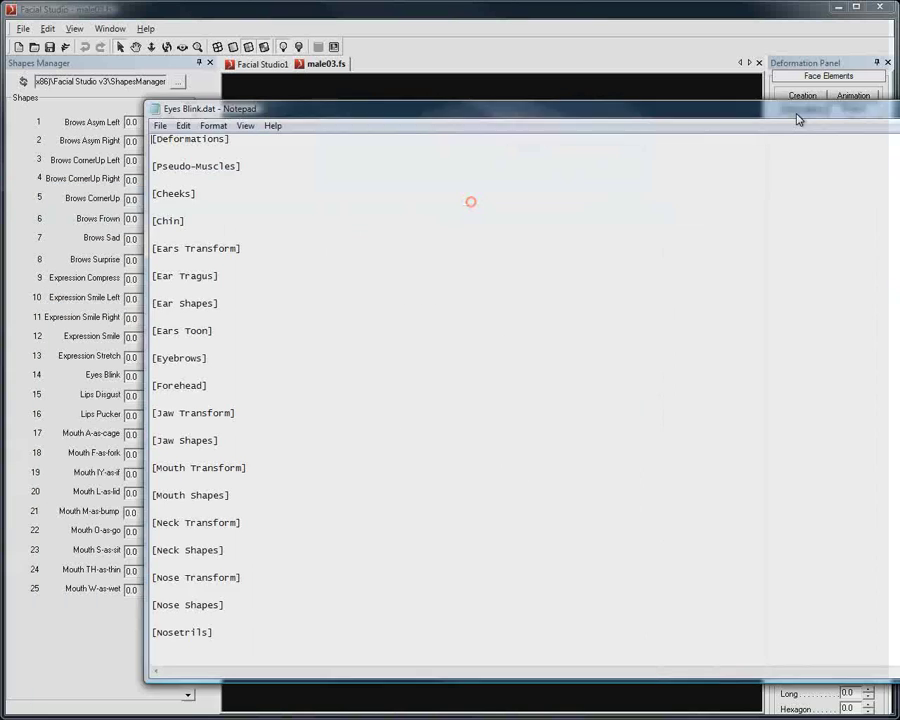
{"action": "left_click_drag", "start_coordinate": [794, 108], "coordinate": [822, 88]}
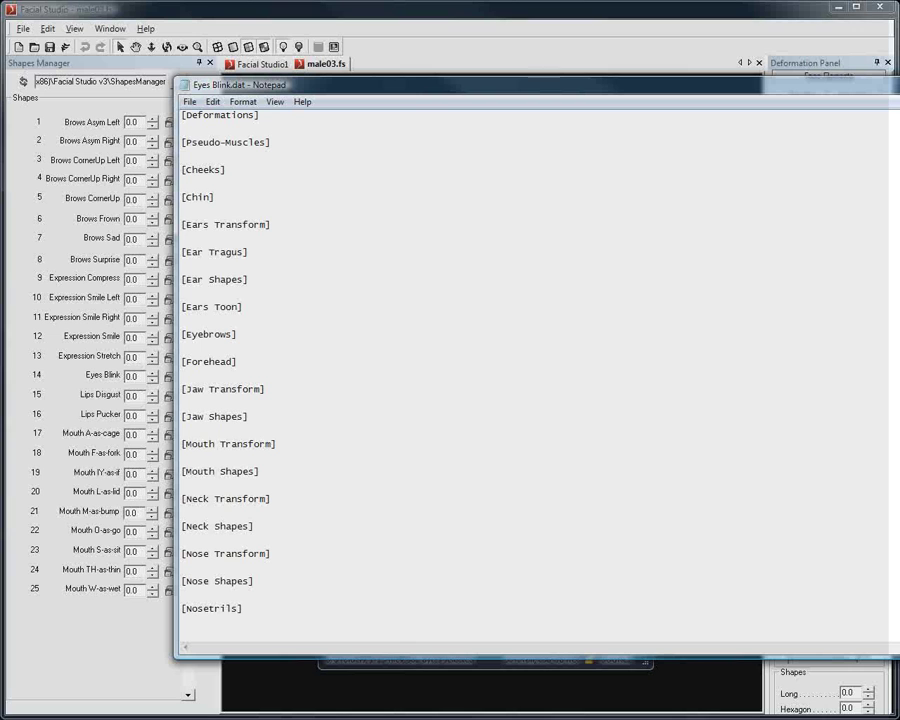
{"action": "scroll", "coordinate": [488, 587], "scroll_direction": "down", "scroll_amount": 6}
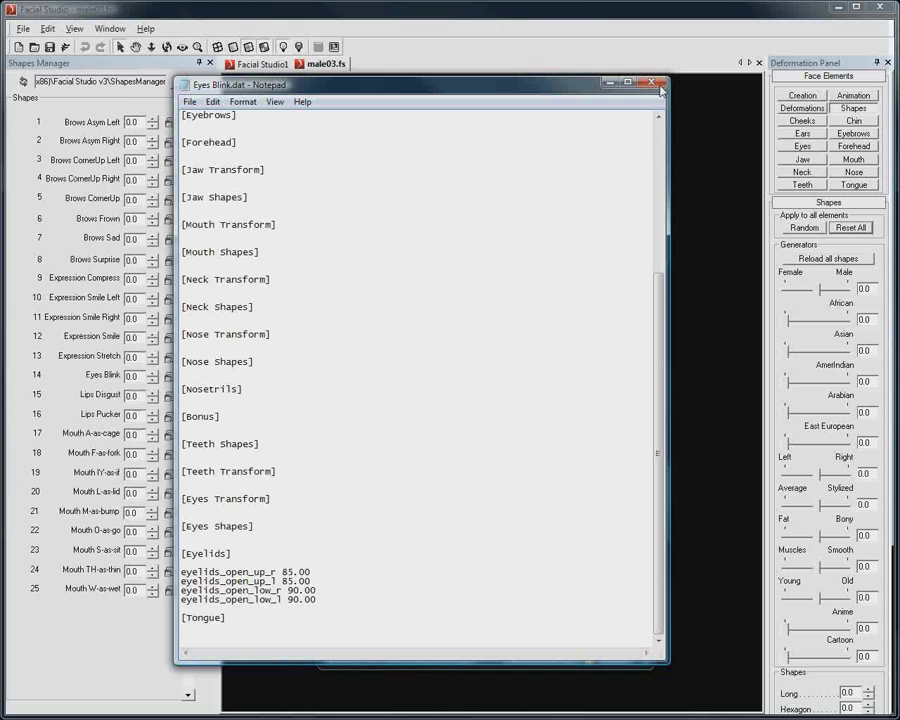
{"action": "scroll", "coordinate": [487, 513], "scroll_direction": "up", "scroll_amount": 2}
{"action": "scroll", "coordinate": [487, 513], "scroll_direction": "up", "scroll_amount": 1}
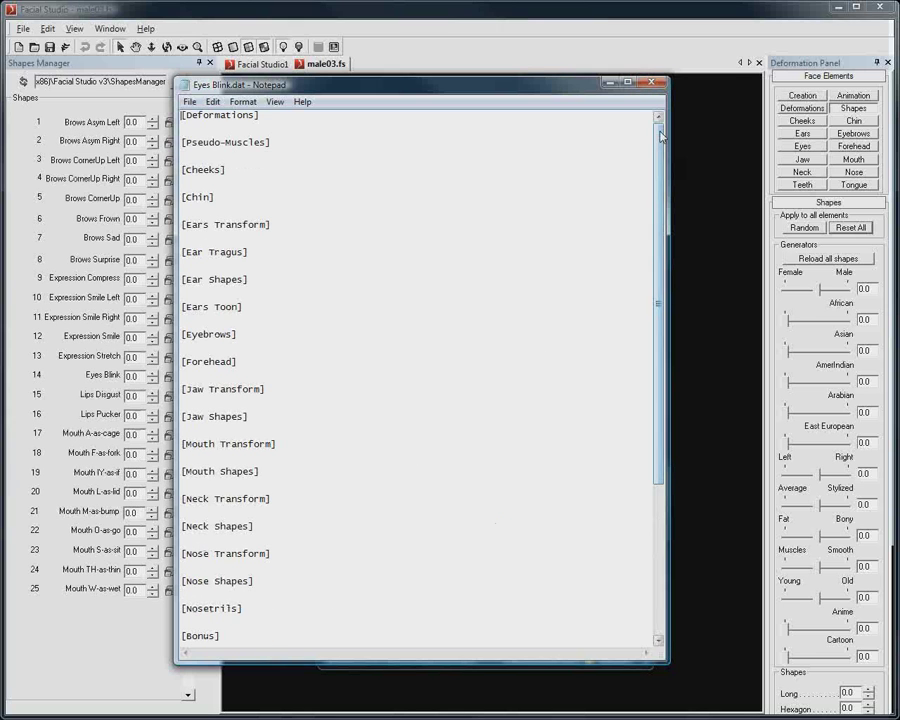
{"action": "left_click", "coordinate": [651, 82]}
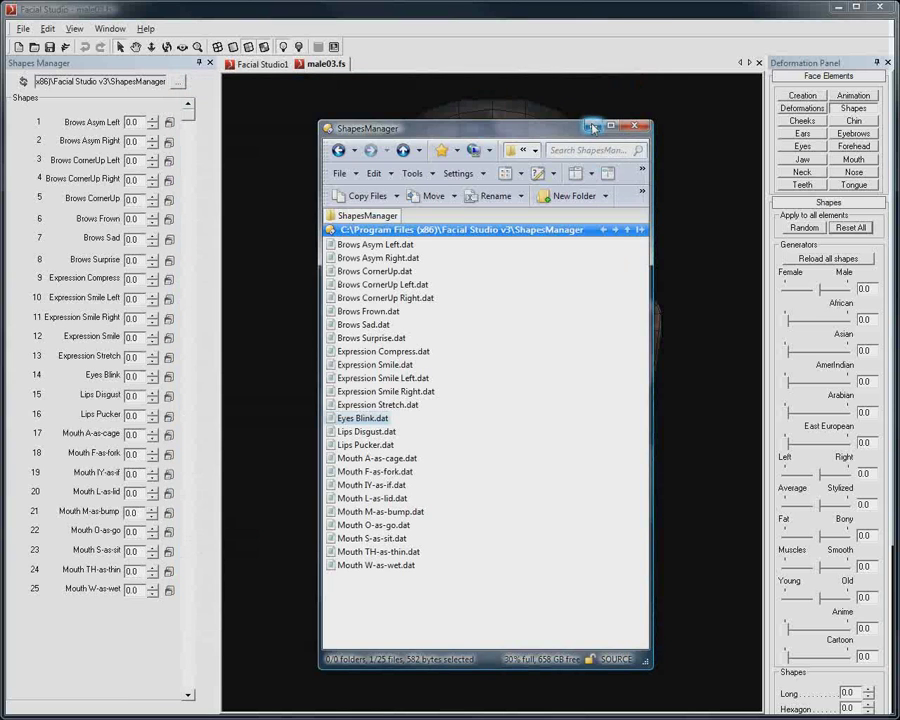
{"action": "left_click", "coordinate": [592, 126]}
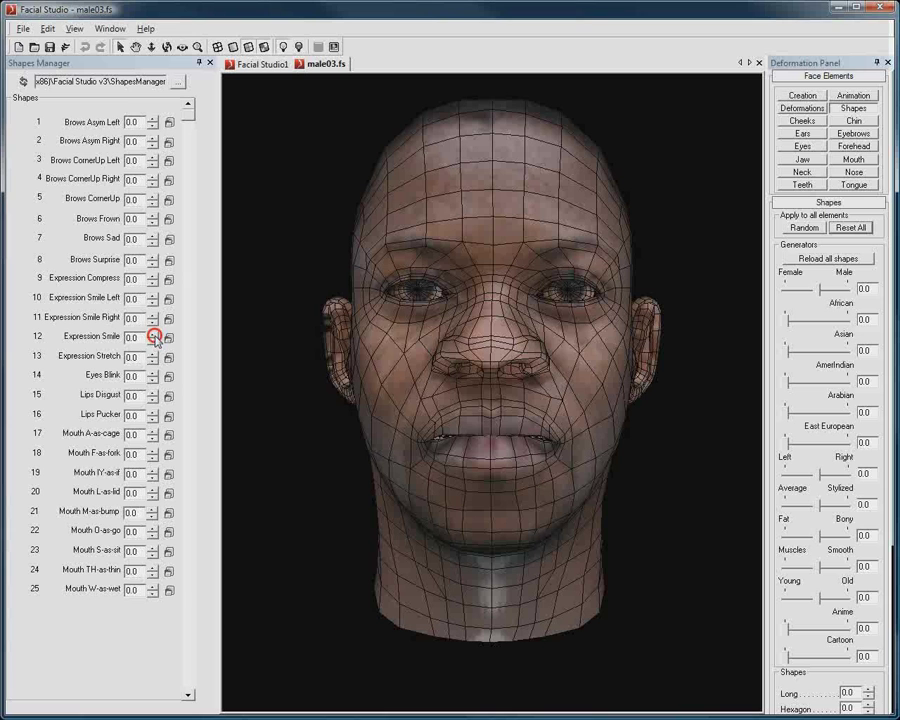
Step: Preview the Expression Smile shape on the male03 head
{"action": "left_click_drag", "start_coordinate": [154, 337], "coordinate": [162, 47]}
{"action": "left_click_drag", "start_coordinate": [145, 288], "coordinate": [150, 572]}
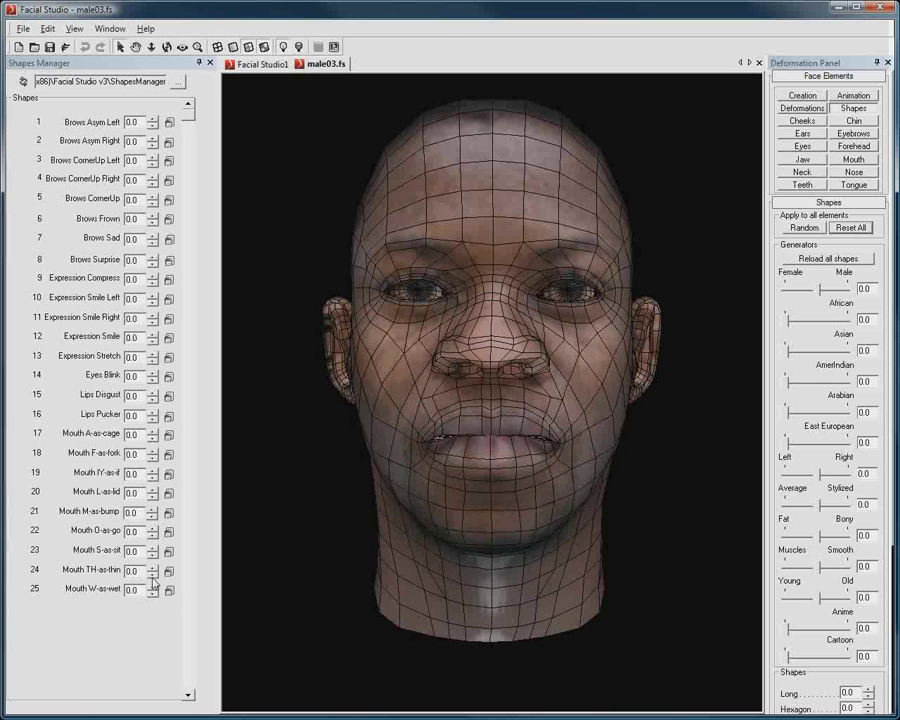
Step: Open the Expression Smile shape as its own head and show the animation muscle values behind it
{"action": "left_click", "coordinate": [171, 339]}
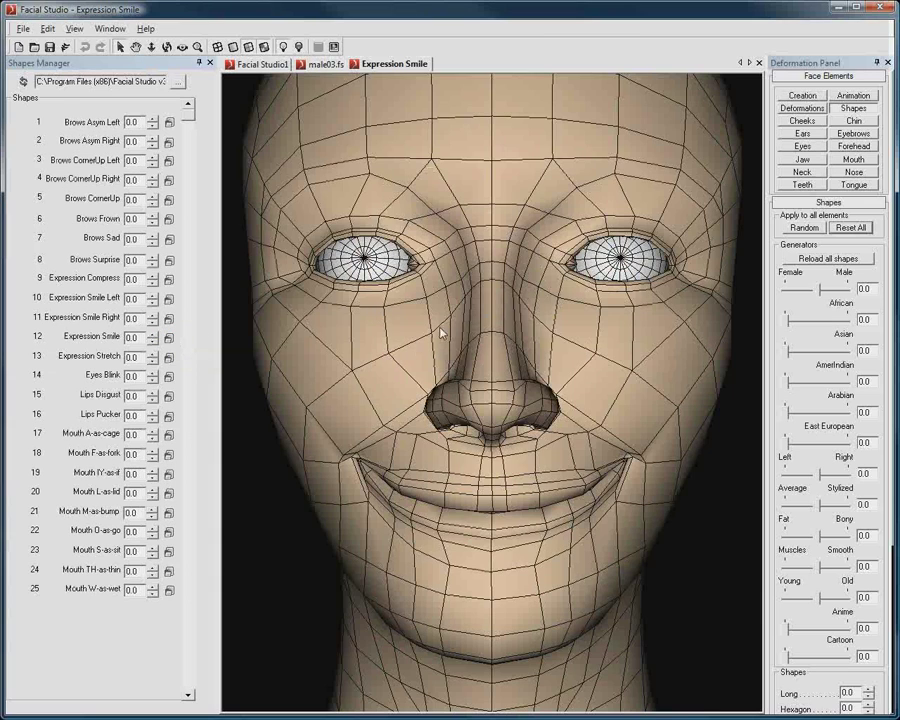
{"action": "right_click_drag", "start_coordinate": [499, 344], "coordinate": [472, 180]}
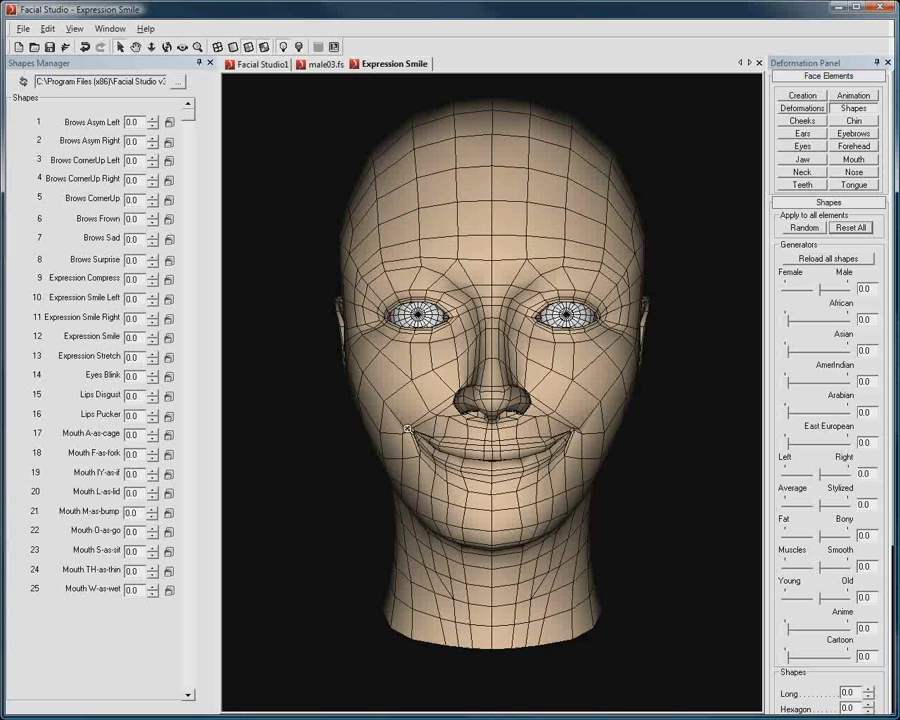
{"action": "left_click", "coordinate": [853, 95]}
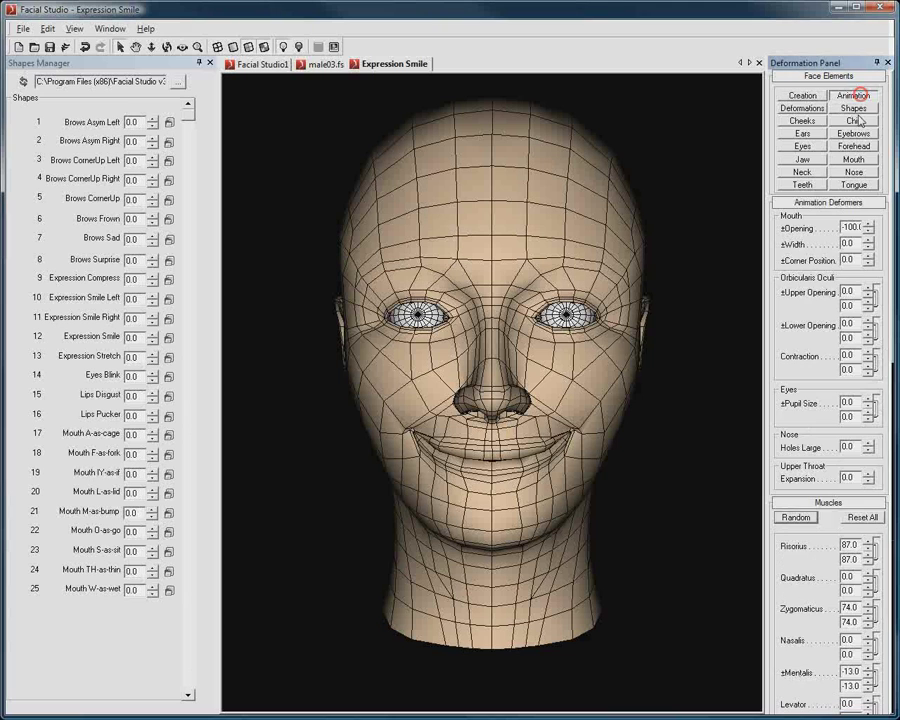
{"action": "left_click", "coordinate": [805, 202]}
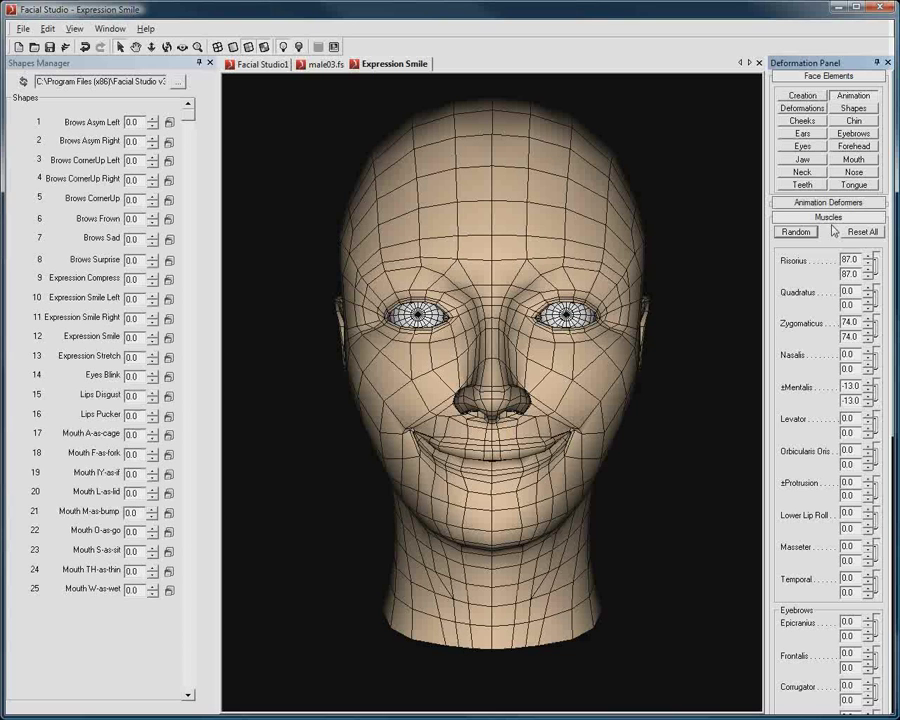
Step: Set the cheek bulge amount to 56 and the bulge position to 55 on the smiling head
{"action": "left_click", "coordinate": [802, 120]}
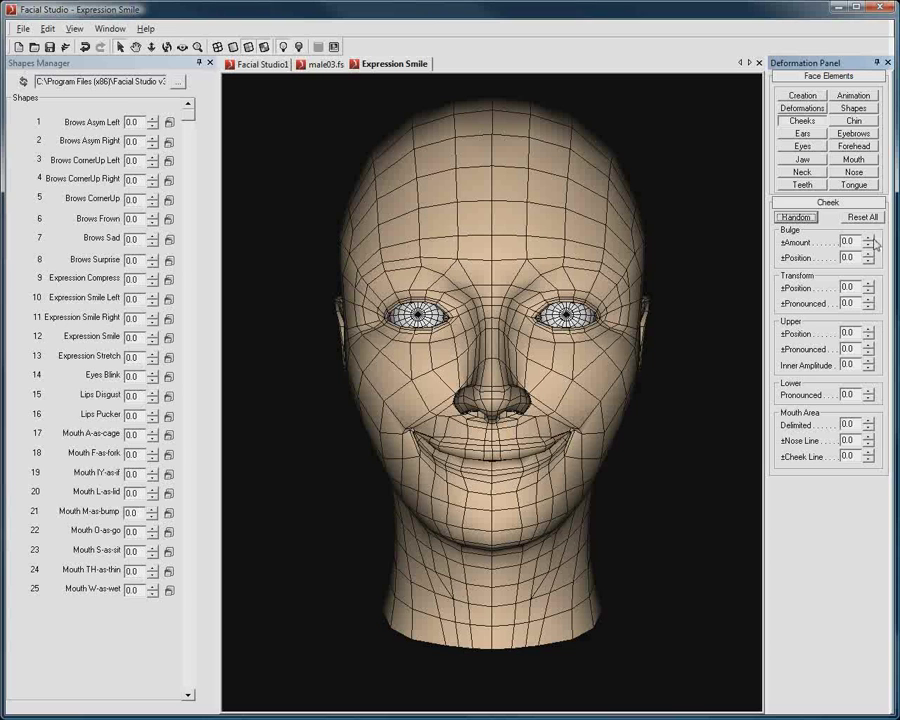
{"action": "left_click_drag", "start_coordinate": [870, 241], "coordinate": [863, 138]}
{"action": "left_click_drag", "start_coordinate": [867, 242], "coordinate": [873, 268]}
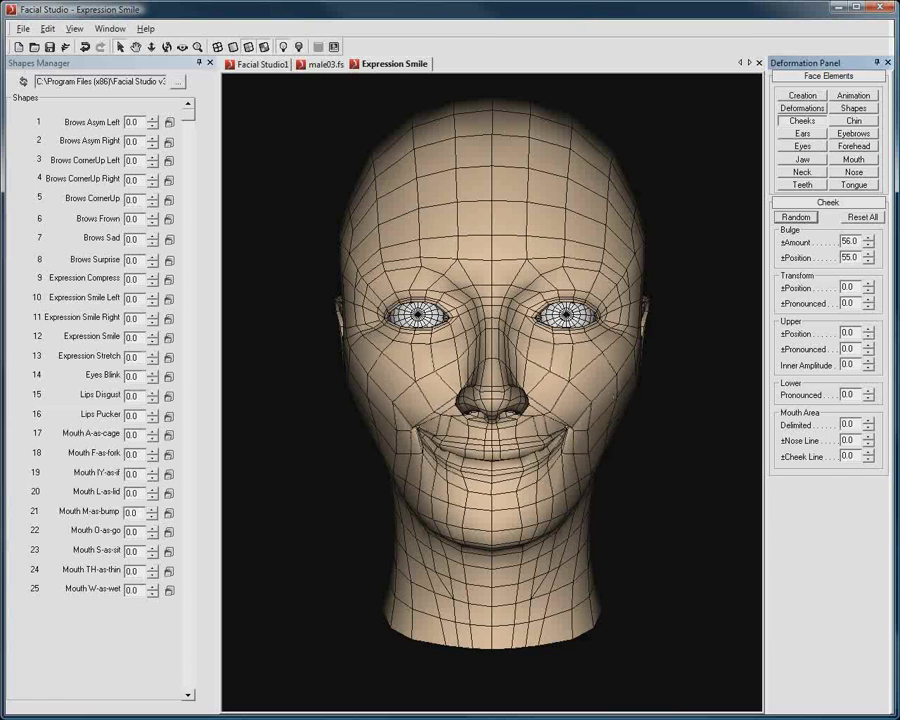
Step: Save the modified smile as the custom shape NewSmile in the ShapesManager folder and refresh the list of shapes
{"action": "left_click", "coordinate": [816, 97]}
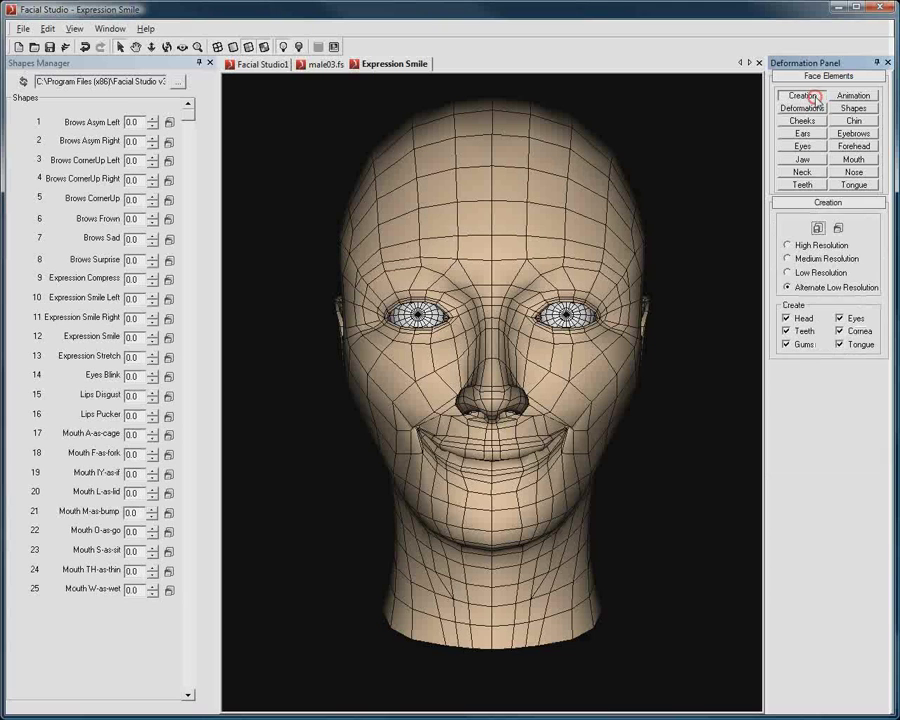
{"action": "left_click", "coordinate": [818, 229]}
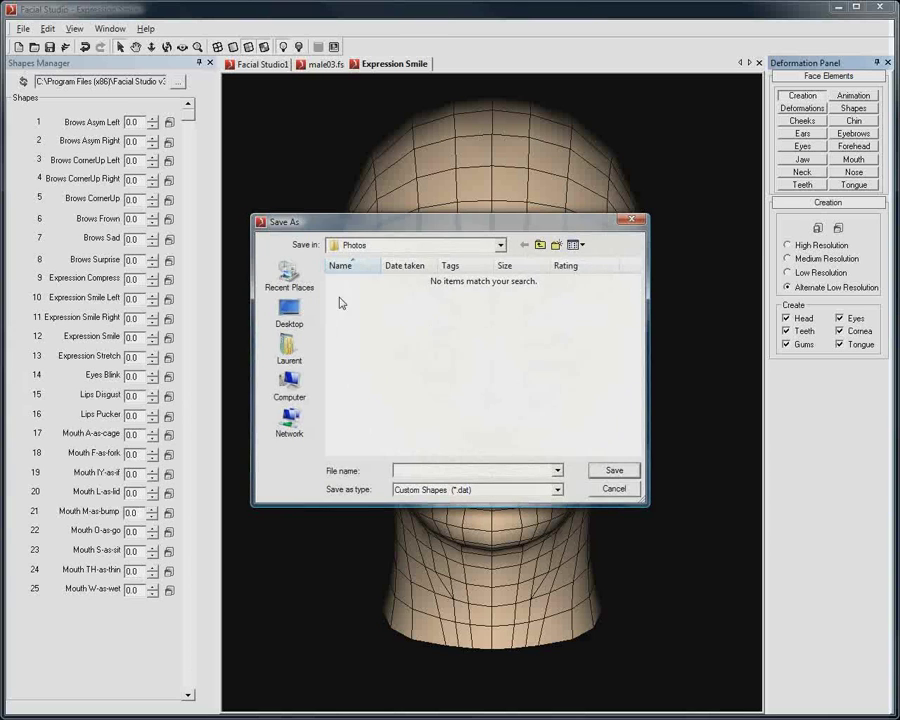
{"action": "left_click", "coordinate": [540, 244]}
{"action": "left_click", "coordinate": [364, 340]}
{"action": "double_click", "coordinate": [364, 340]}
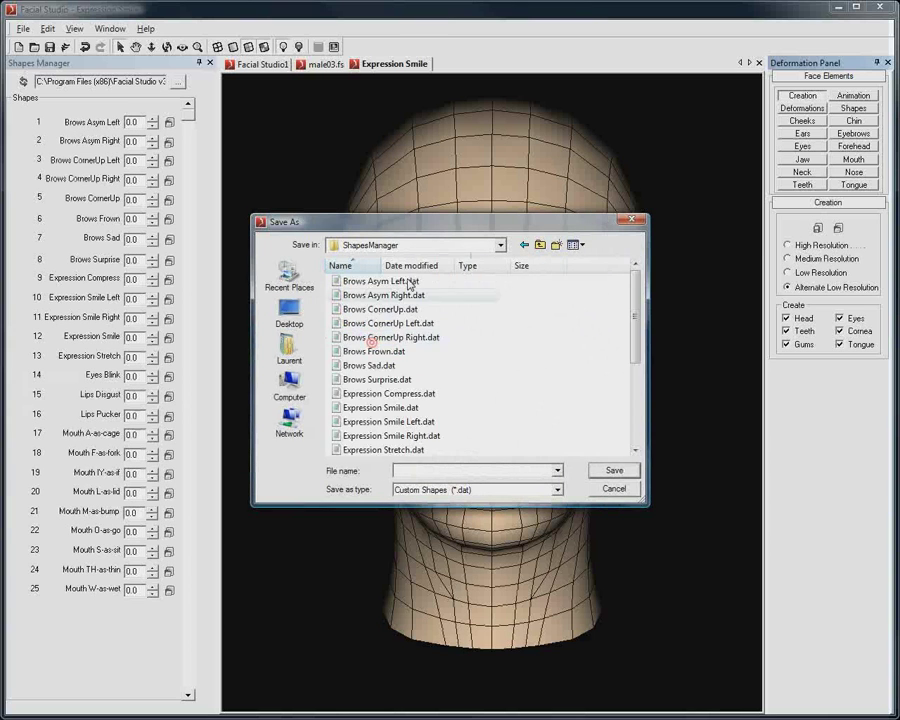
{"action": "scroll", "coordinate": [533, 399], "scroll_direction": "down", "scroll_amount": 4}
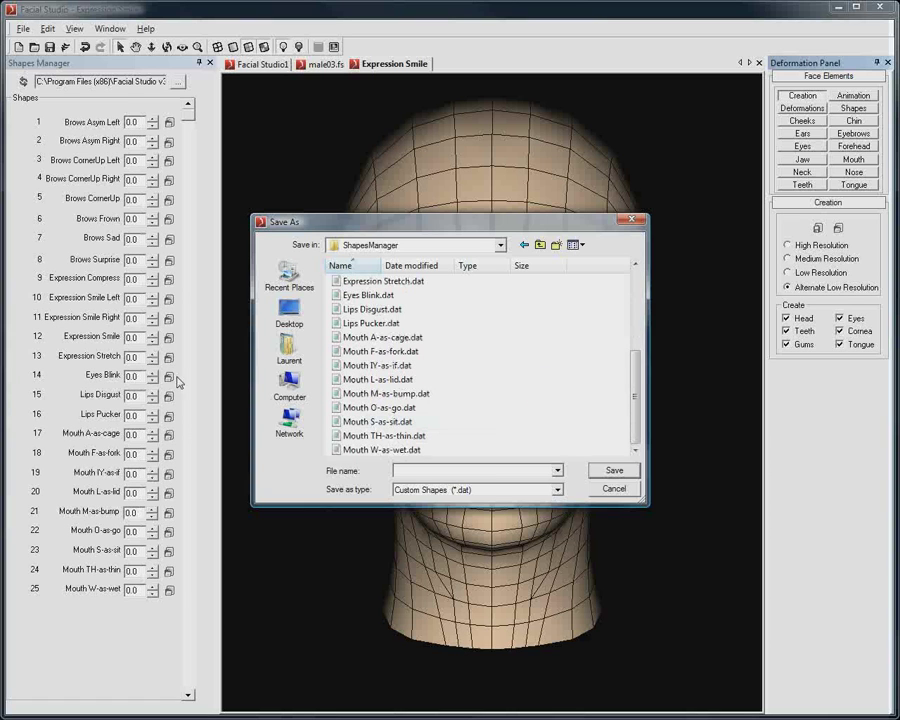
{"action": "left_click", "coordinate": [410, 469]}
{"action": "type", "text": "NewSmile"}
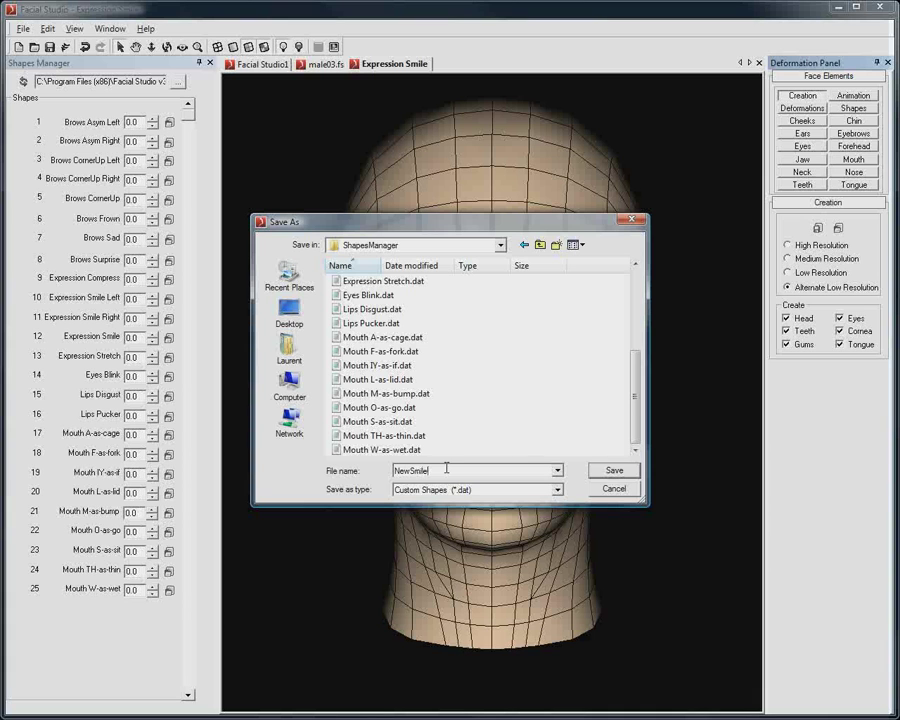
{"action": "left_click", "coordinate": [615, 471]}
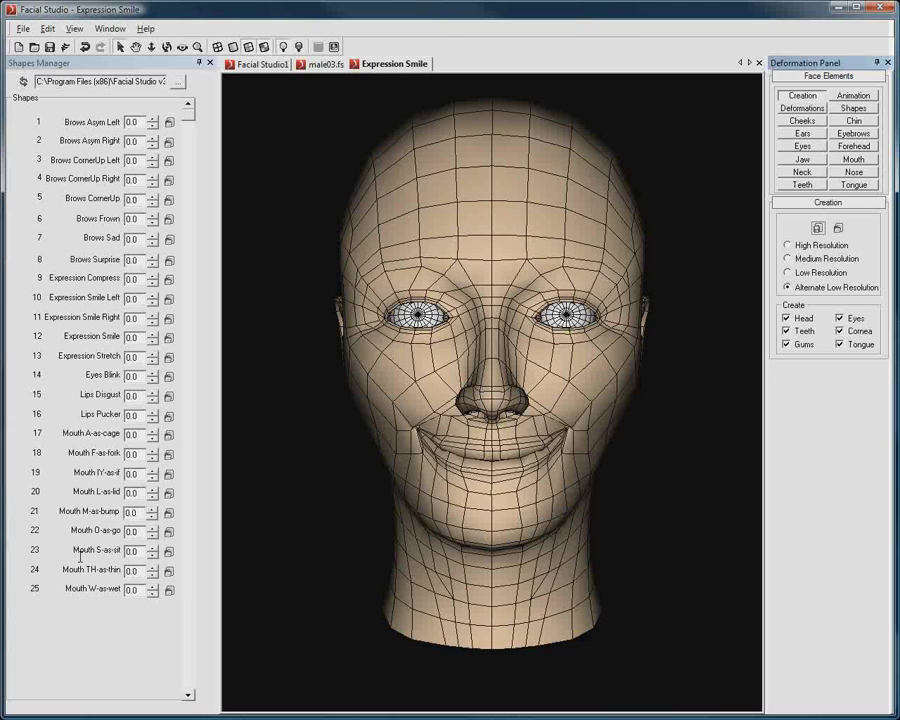
{"action": "left_click", "coordinate": [22, 83]}
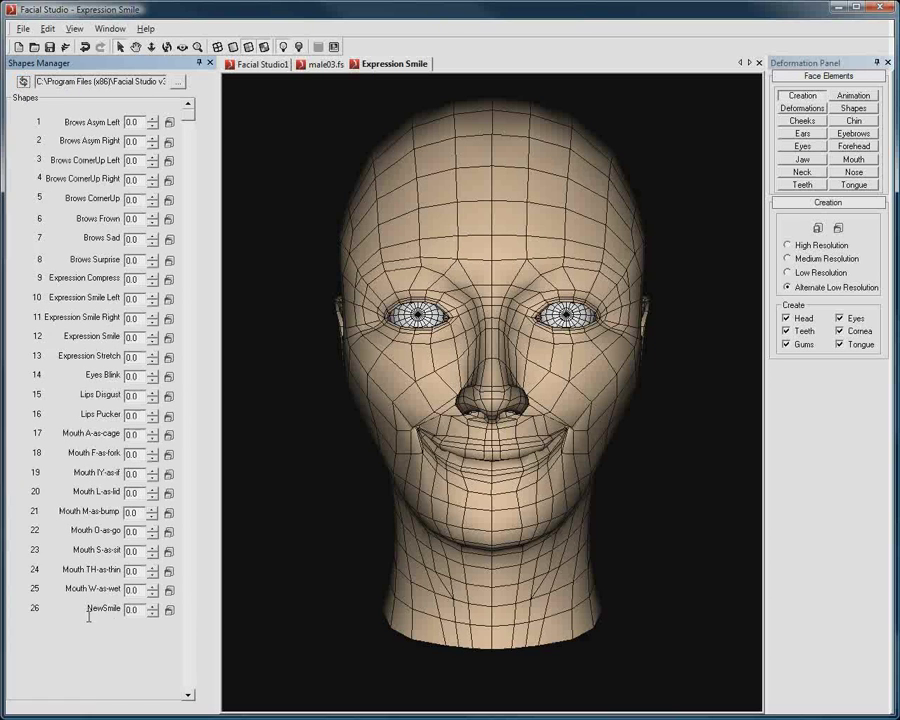
Step: Switch to the male03 head and preview the custom NewSmile shape on it
{"action": "left_click", "coordinate": [328, 65]}
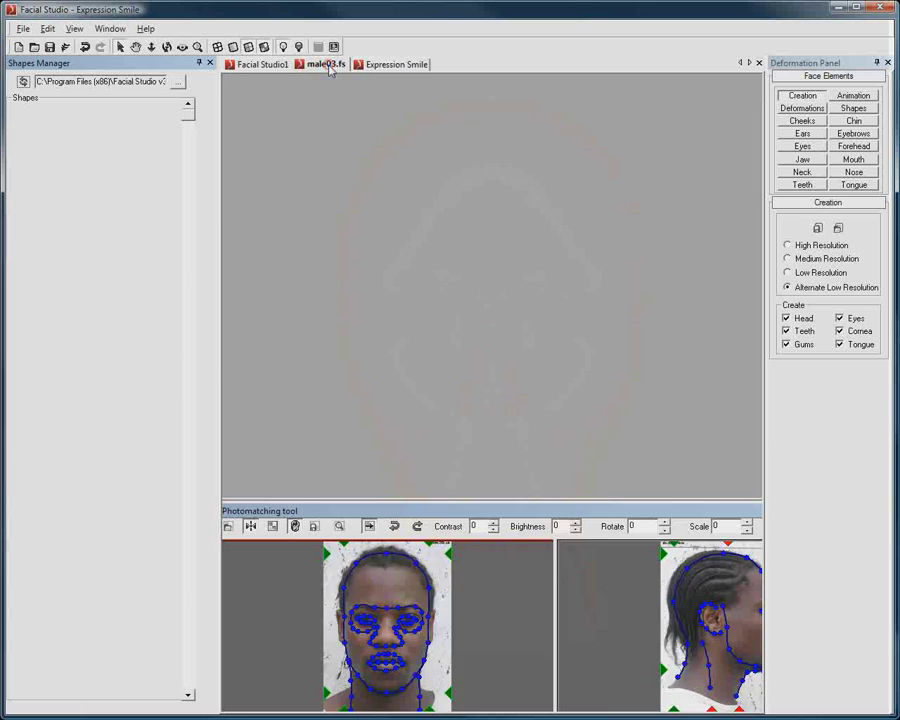
{"action": "left_click_drag", "start_coordinate": [153, 607], "coordinate": [230, 680]}
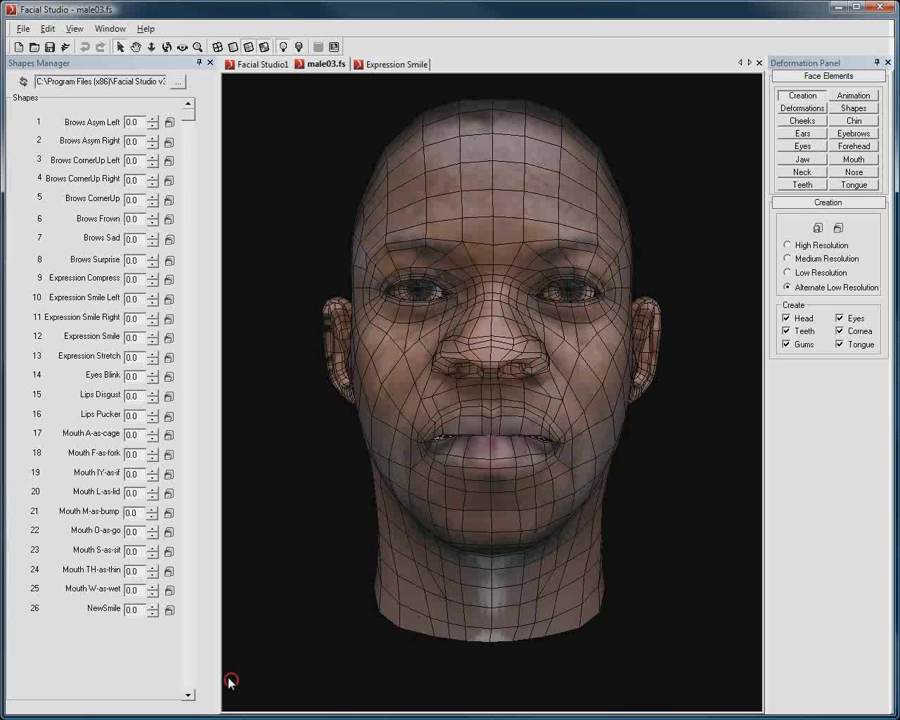
Step: Look through the ShapesManager folder in the custom shape save dialog for the Expression Smile head, and close it without saving
{"action": "left_click", "coordinate": [395, 65]}
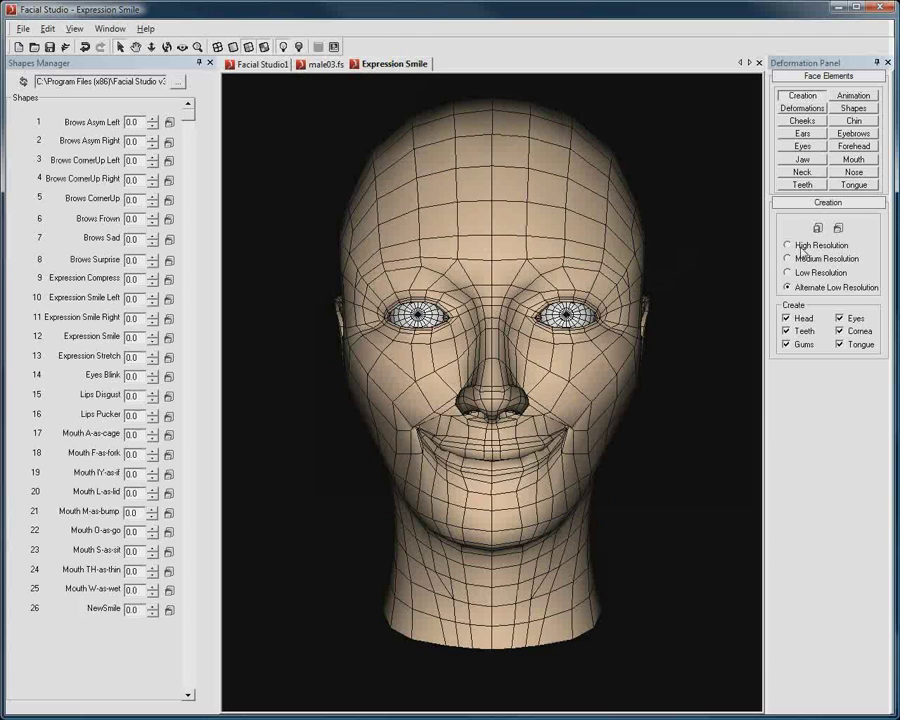
{"action": "left_click", "coordinate": [817, 228]}
{"action": "scroll", "coordinate": [410, 410], "scroll_direction": "down", "scroll_amount": 5}
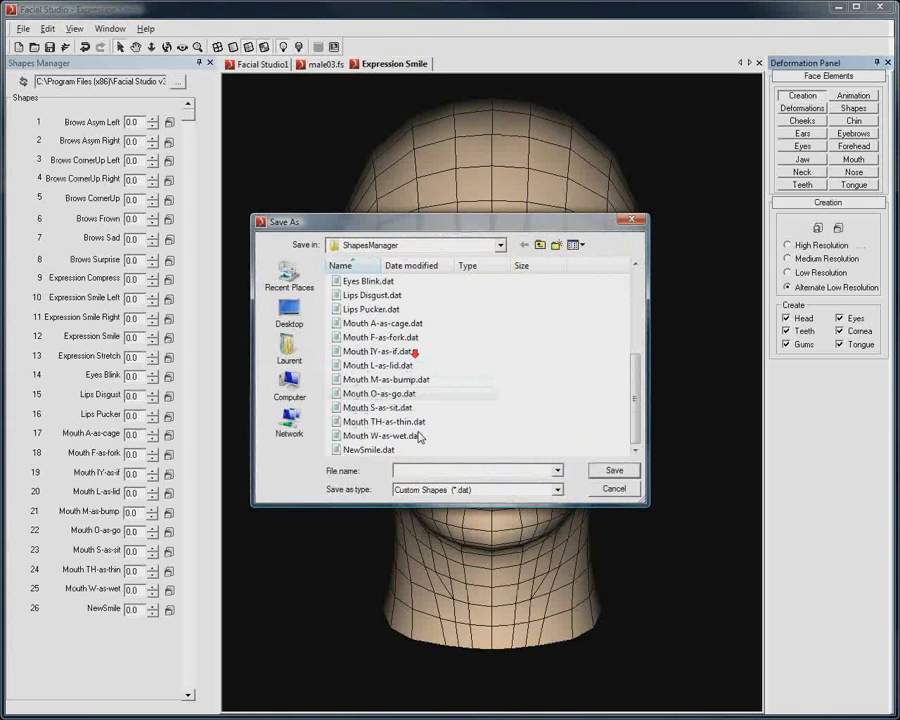
{"action": "scroll", "coordinate": [420, 437], "scroll_direction": "up", "scroll_amount": 10}
{"action": "left_click", "coordinate": [614, 488]}
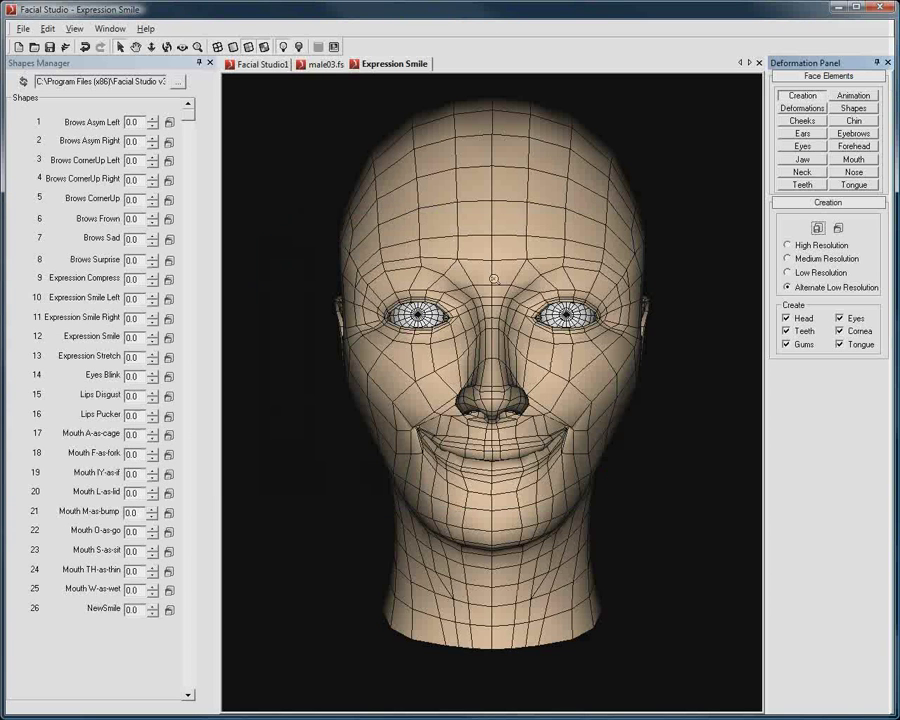
Step: Preview the NewSmile and Lips Pucker shapes on the male03 head
{"action": "left_click", "coordinate": [326, 65]}
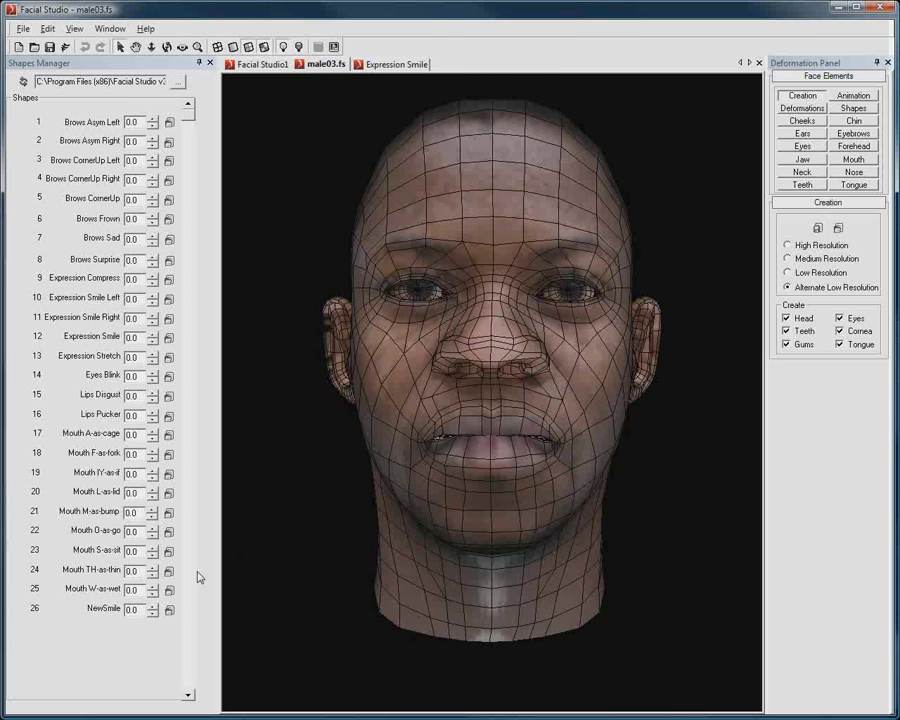
{"action": "left_click_drag", "start_coordinate": [152, 612], "coordinate": [147, 643]}
{"action": "mouse_move", "coordinate": [394, 428]}
{"action": "middle_mouse_down"}
{"action": "mouse_move", "coordinate": [474, 430]}
{"action": "mouse_move", "coordinate": [395, 421]}
{"action": "middle_mouse_up"}
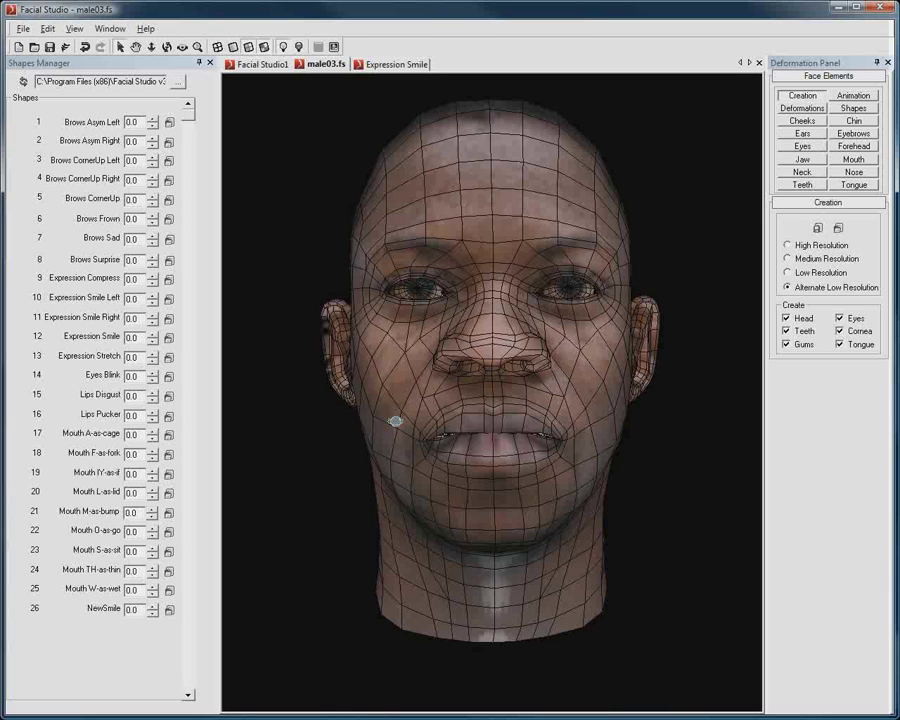
{"action": "left_click_drag", "start_coordinate": [152, 413], "coordinate": [168, 549]}
Step: Open the shapes folder chooser, cancel it without picking a folder, and show the end of the current shapes folder path
{"action": "left_click", "coordinate": [177, 81]}
{"action": "left_click", "coordinate": [342, 314]}
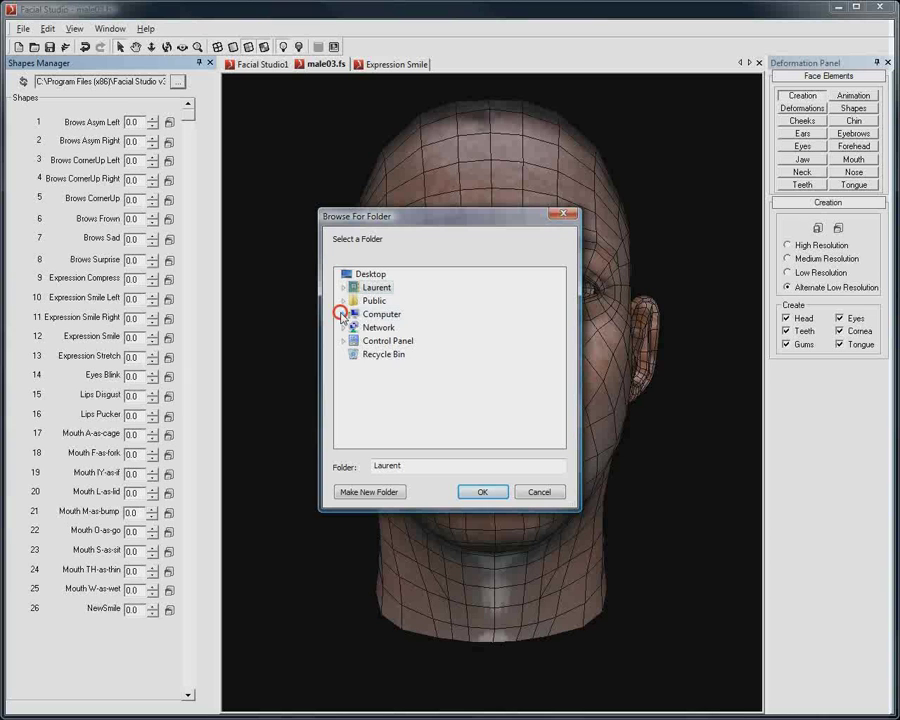
{"action": "left_click", "coordinate": [341, 301]}
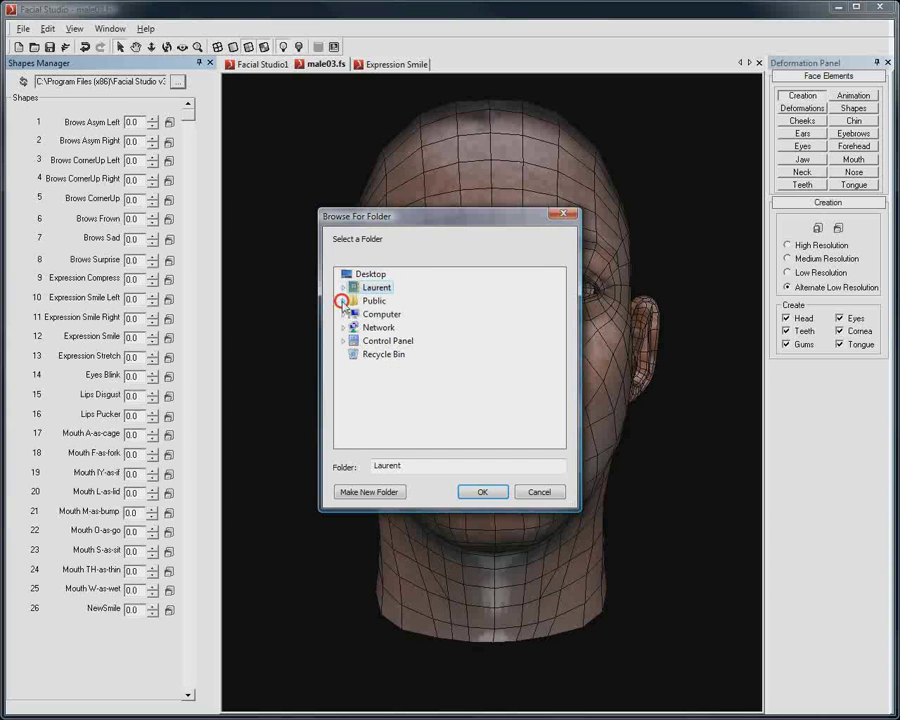
{"action": "left_click", "coordinate": [558, 491]}
{"action": "left_click_drag", "start_coordinate": [60, 81], "coordinate": [166, 86]}
{"action": "left_click", "coordinate": [136, 86]}
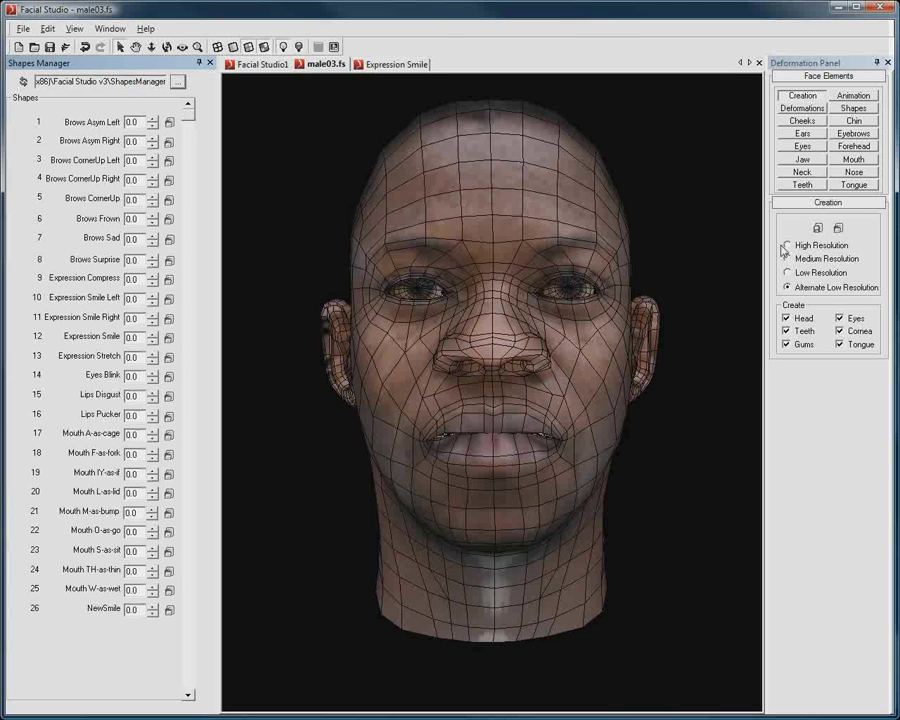
Step: Switch to the file manager, examine the shape files in the ShapesManager folder, and minimize its window
{"action": "key", "text": "alt+Tab"}
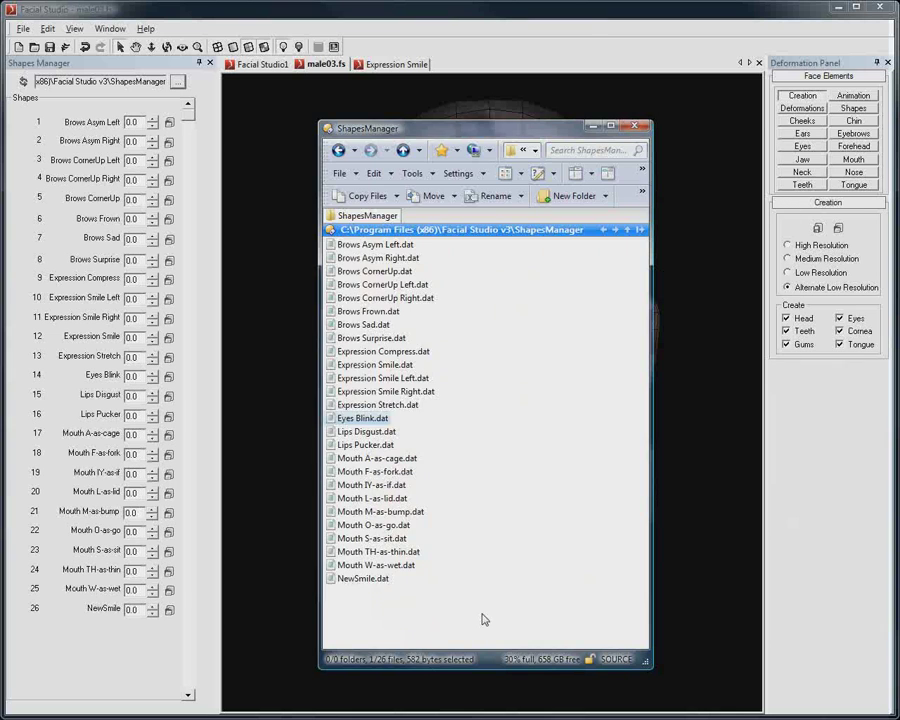
{"action": "left_click_drag", "start_coordinate": [478, 611], "coordinate": [456, 557]}
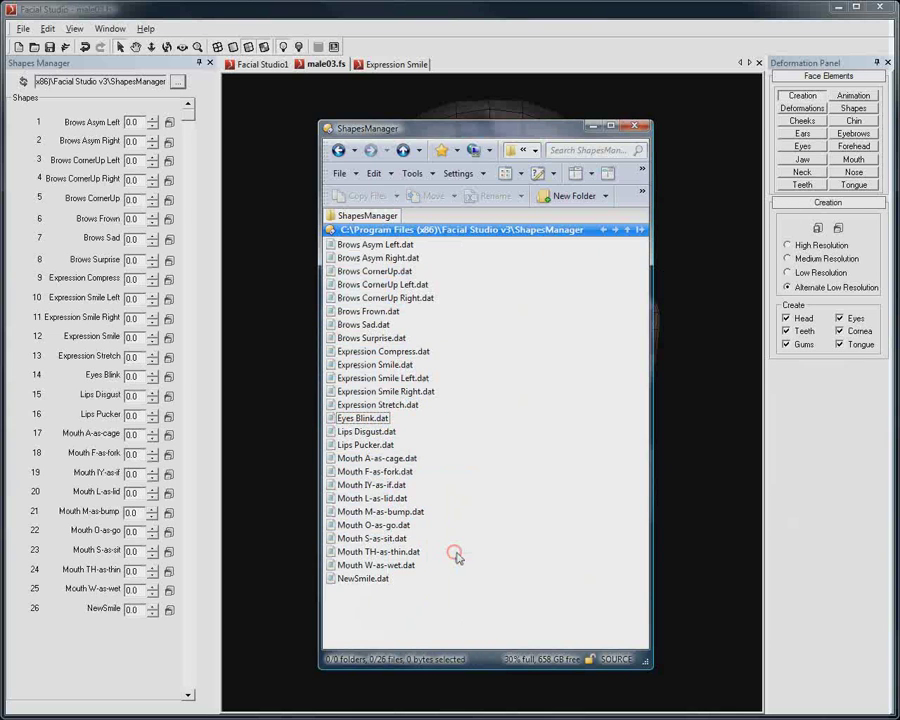
{"action": "left_click", "coordinate": [590, 126]}
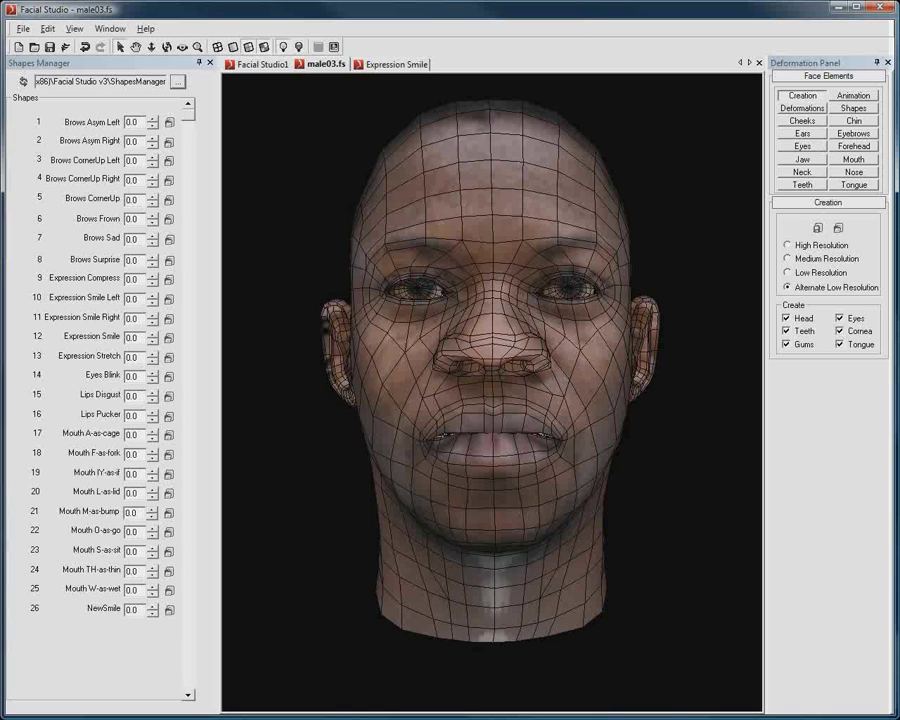
Step: Try several shapes from the list on the male03 head, including Expression Compress at 100
{"action": "left_click", "coordinate": [150, 606]}
{"action": "left_click_drag", "start_coordinate": [155, 411], "coordinate": [157, 688]}
{"action": "left_click", "coordinate": [152, 276]}
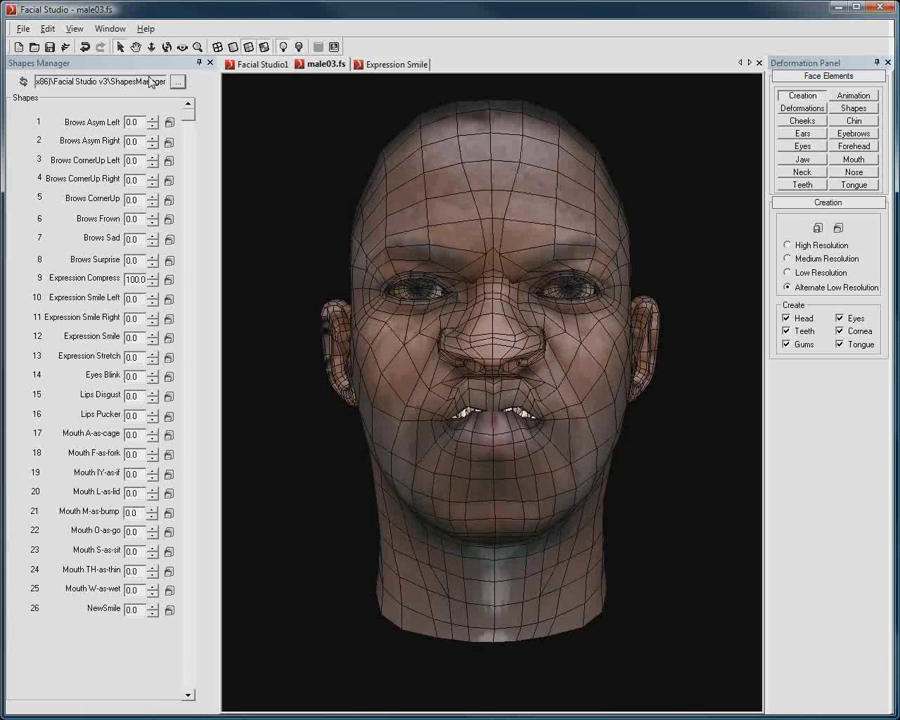
{"action": "left_click", "coordinate": [150, 592]}
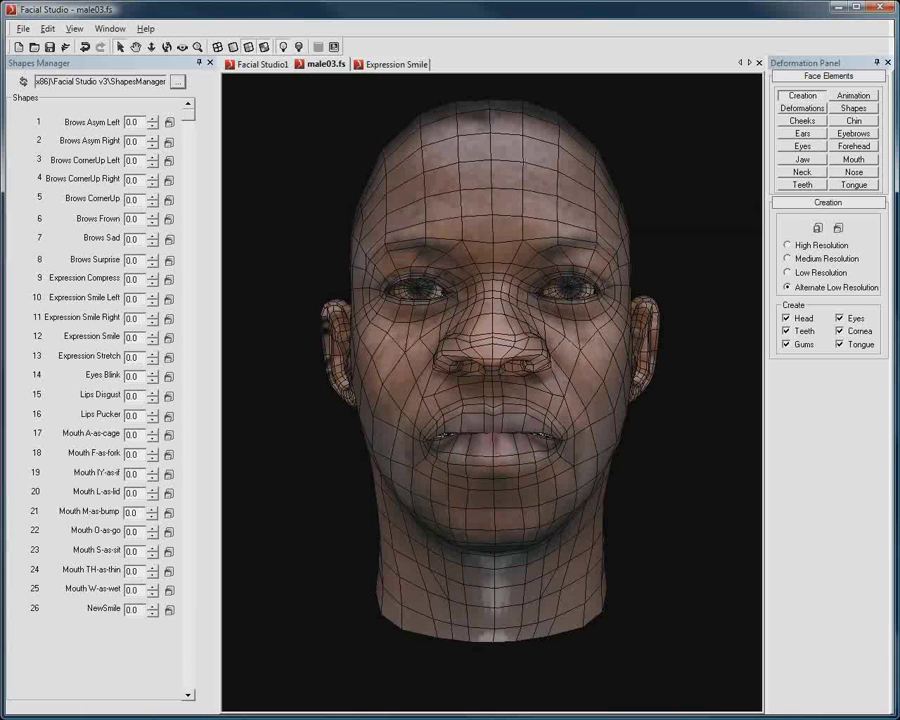